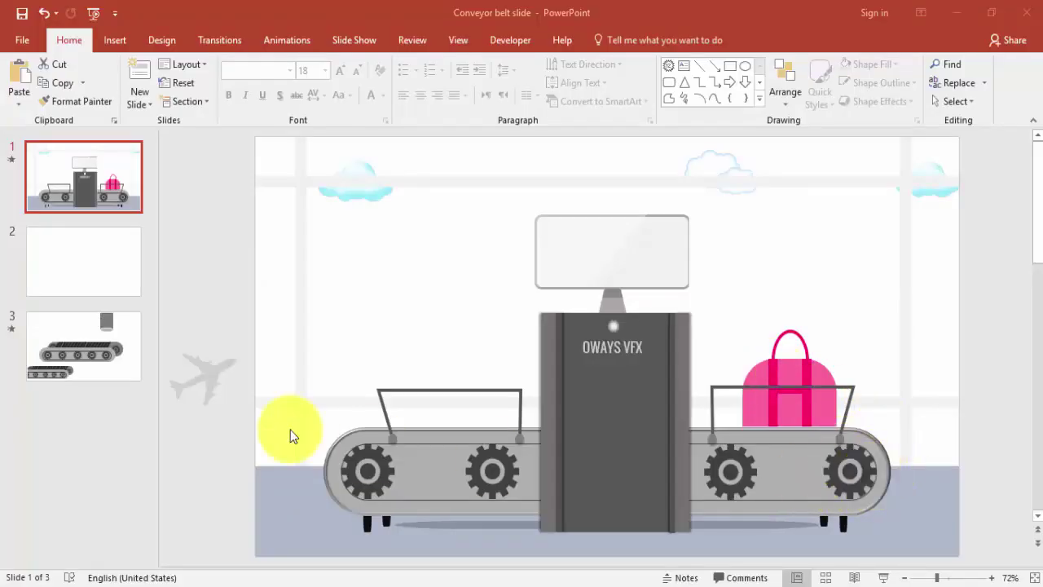
# - Draw a 2.2 by 2.2 12-Point Star near the centre of slide 2
pyautogui.click(35, 262)
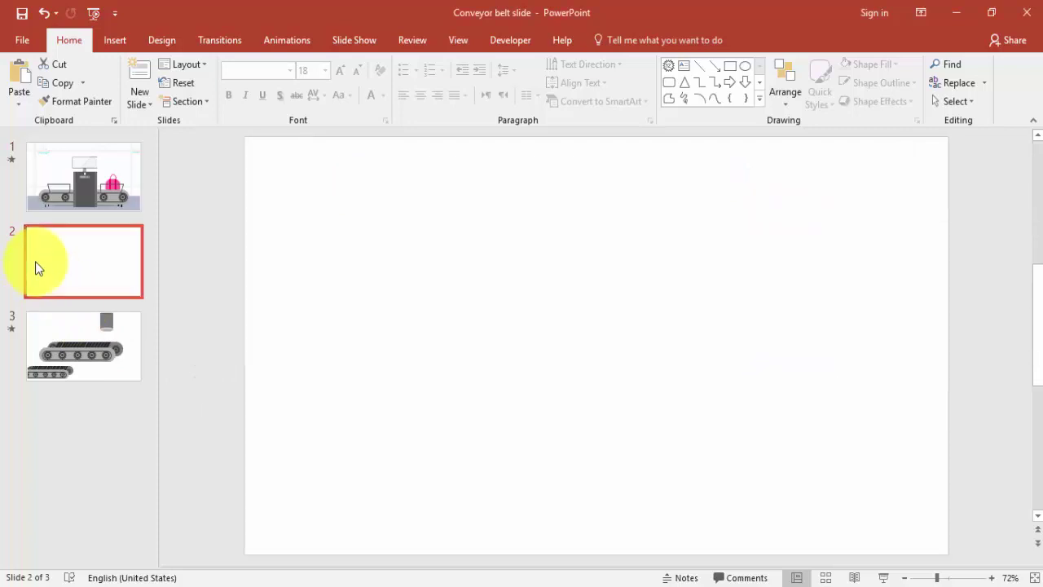
pyautogui.click(119, 45)
pyautogui.click(260, 91)
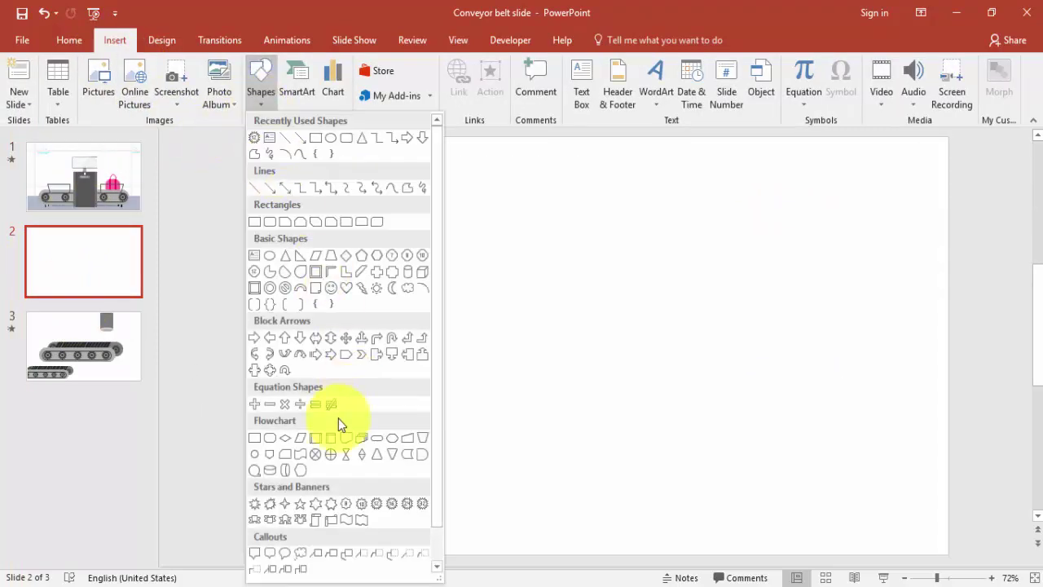
pyautogui.click(374, 504)
pyautogui.moveTo(487, 295)
pyautogui.mouseDown()
pyautogui.moveTo(580, 380)
pyautogui.moveTo(585, 418)
pyautogui.moveTo(599, 375)
pyautogui.moveTo(617, 371)
pyautogui.mouseUp()
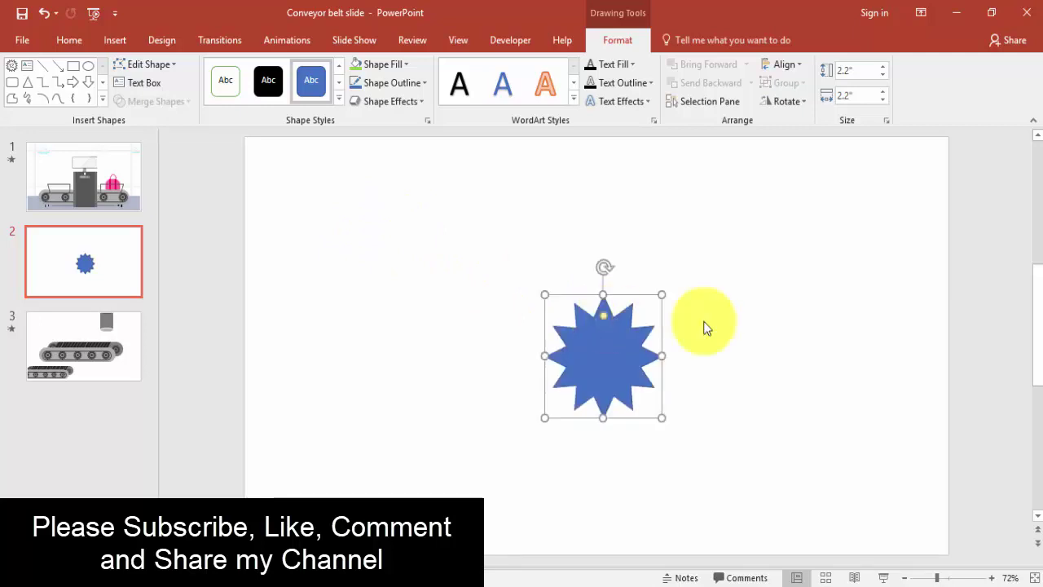
pyautogui.click(729, 300)
# - Draw an oval and move it over the centre of the star
pyautogui.click(117, 41)
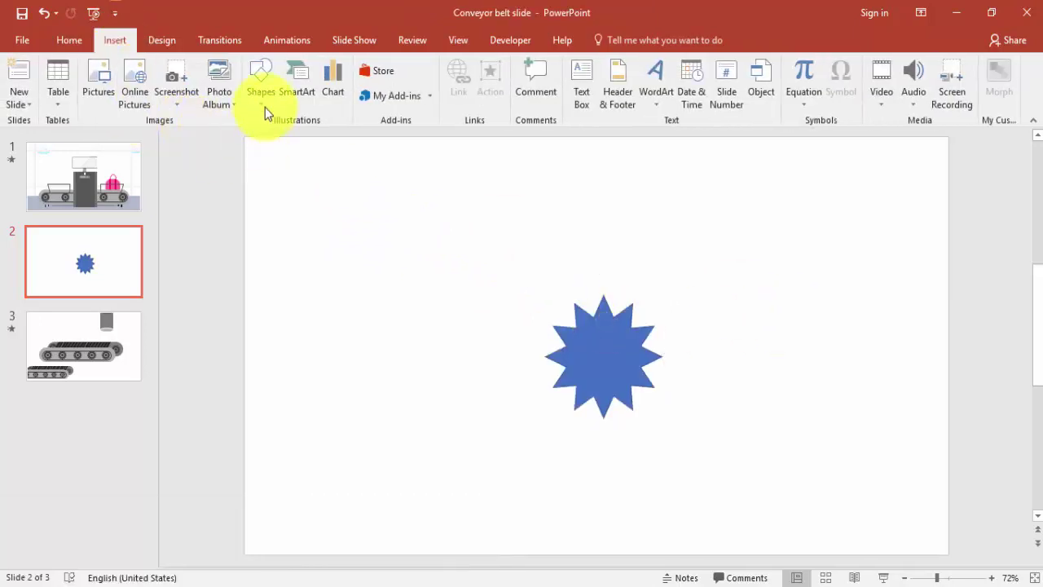
pyautogui.click(262, 97)
pyautogui.click(271, 256)
pyautogui.moveTo(422, 257); pyautogui.dragTo(498, 353)
pyautogui.moveTo(466, 296); pyautogui.dragTo(601, 354)
# - Centre the star and oval on each other with Align Center and Align Middle
pyautogui.moveTo(497, 272); pyautogui.dragTo(771, 472)
pyautogui.click(786, 65)
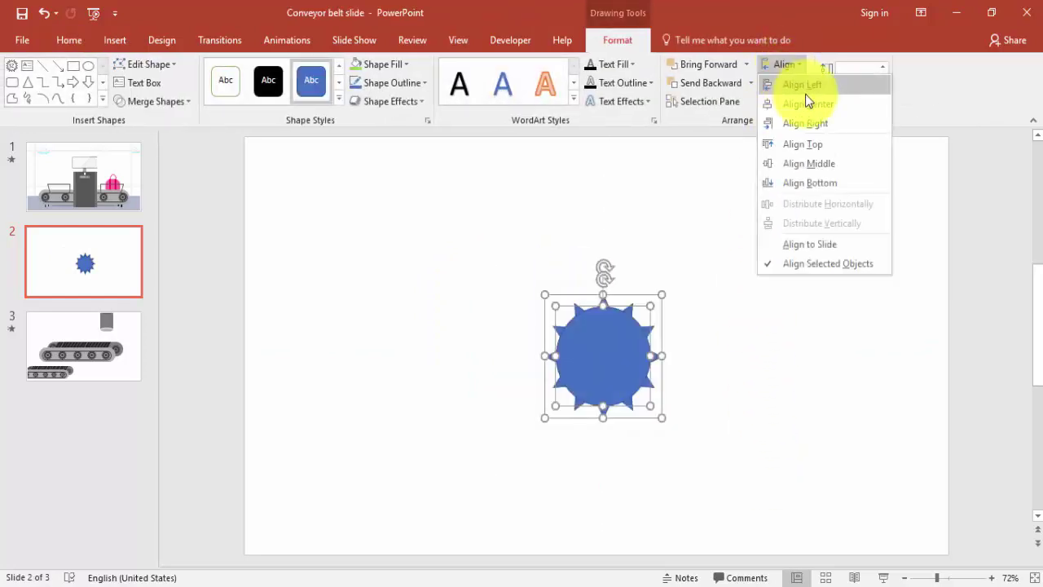
pyautogui.click(805, 87)
pyautogui.hotkey('ctrl', 'z')
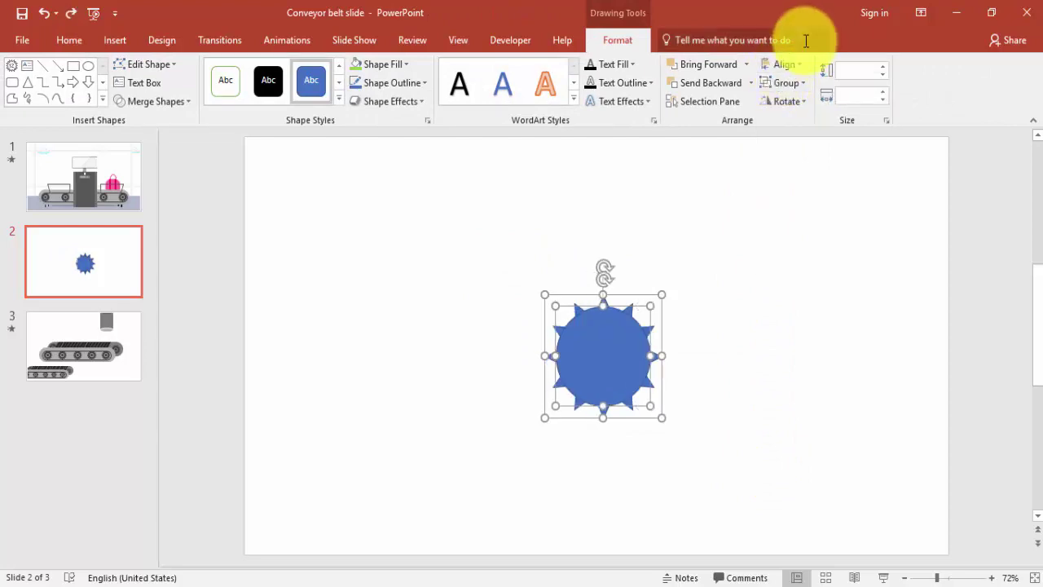
pyautogui.click(783, 65)
pyautogui.click(791, 103)
pyautogui.click(789, 65)
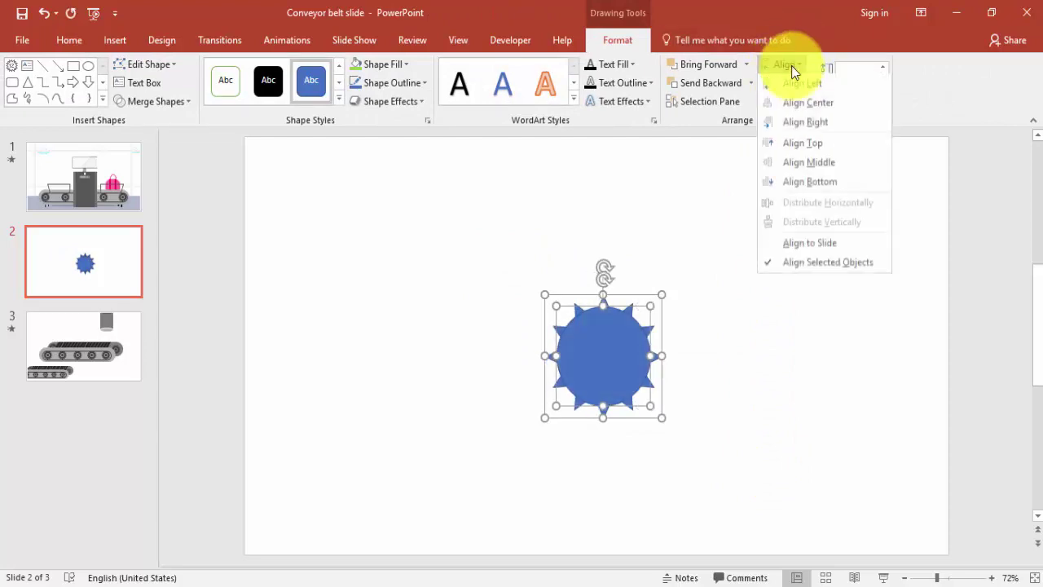
pyautogui.click(829, 160)
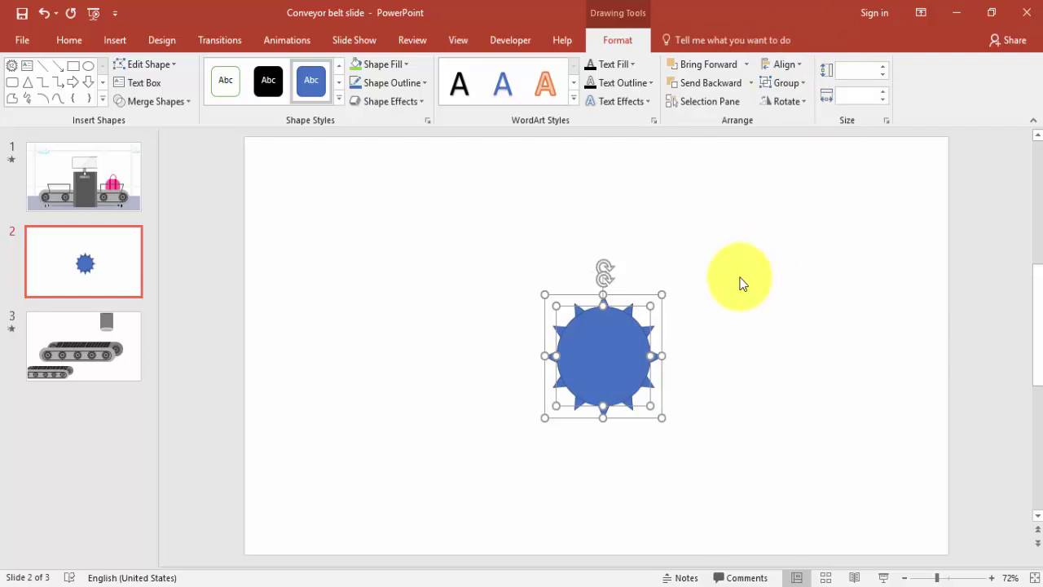
pyautogui.click(163, 103)
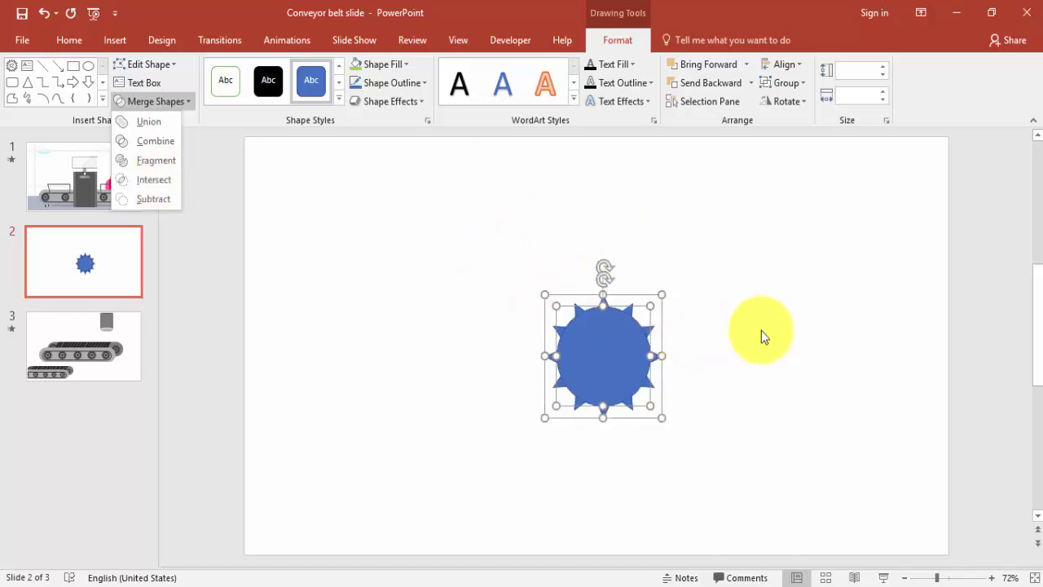
# - Shrink the circle slightly and re-centre it on the star horizontally and vertically
pyautogui.click(582, 354)
pyautogui.click(641, 361)
pyautogui.click(648, 367)
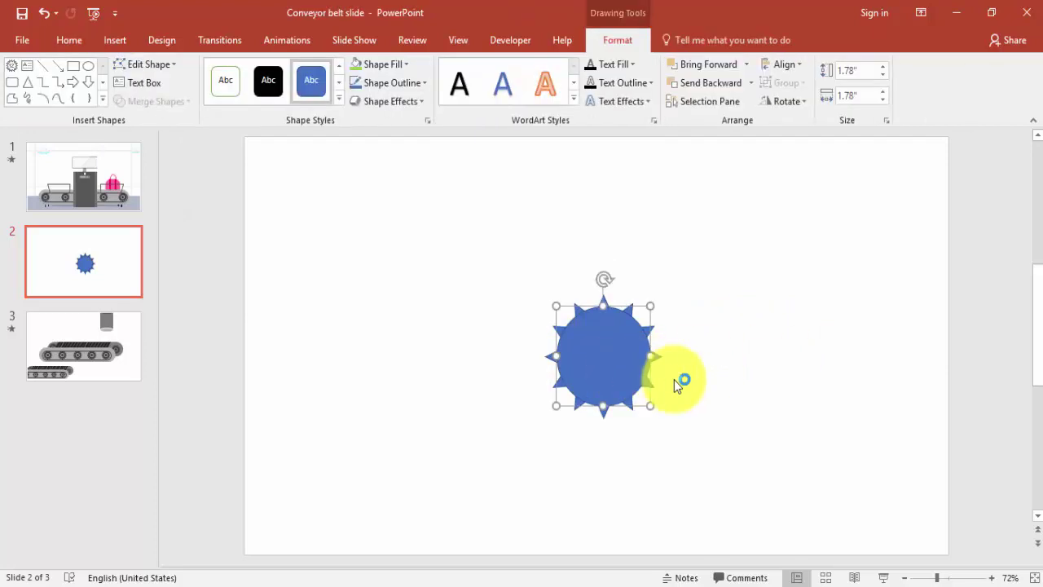
pyautogui.moveTo(649, 404); pyautogui.dragTo(656, 411)
pyautogui.moveTo(488, 266); pyautogui.dragTo(731, 453)
pyautogui.click(779, 69)
pyautogui.click(798, 103)
pyautogui.click(788, 66)
pyautogui.click(810, 162)
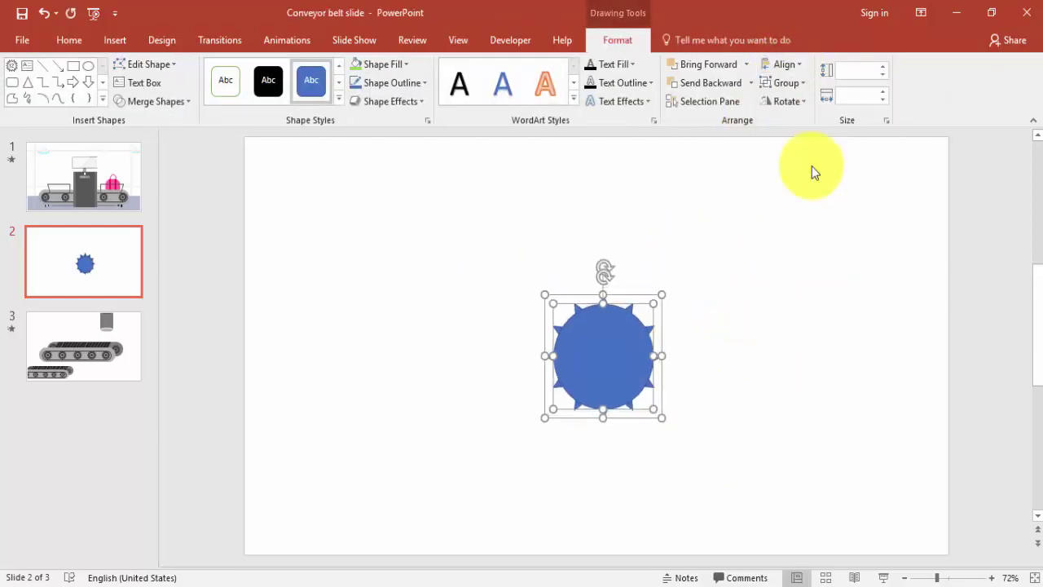
# - Intersect the star and circle into a 1.88-inch gear with no outline
pyautogui.click(164, 96)
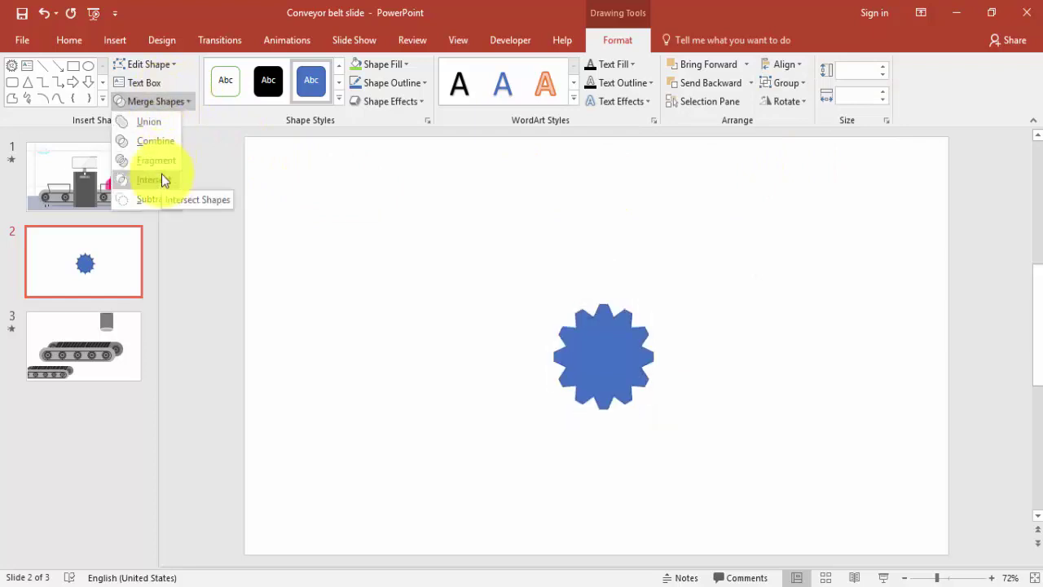
pyautogui.click(161, 179)
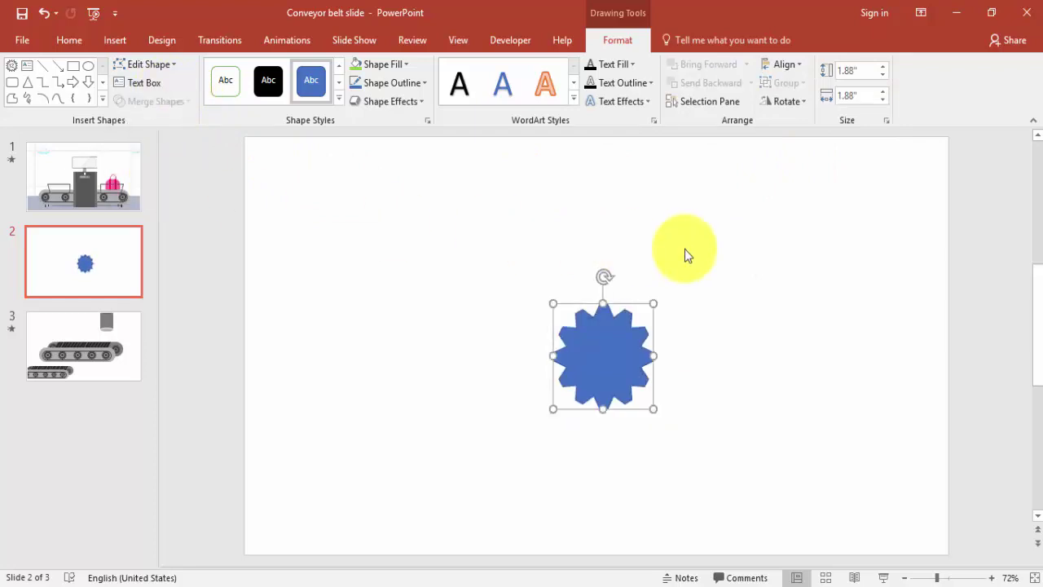
pyautogui.click(310, 81)
pyautogui.click(393, 82)
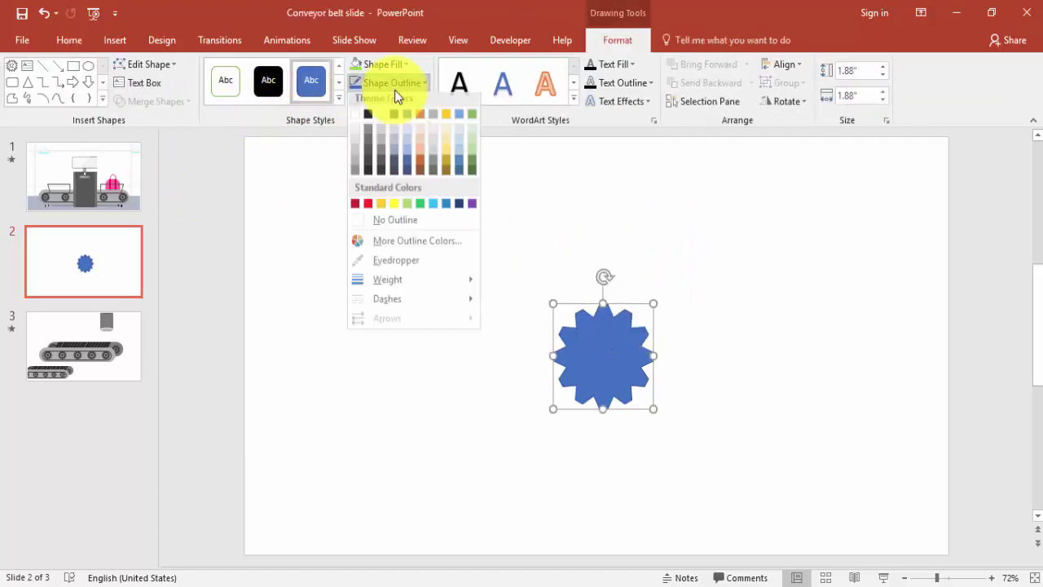
pyautogui.click(399, 224)
pyautogui.click(499, 241)
pyautogui.click(126, 42)
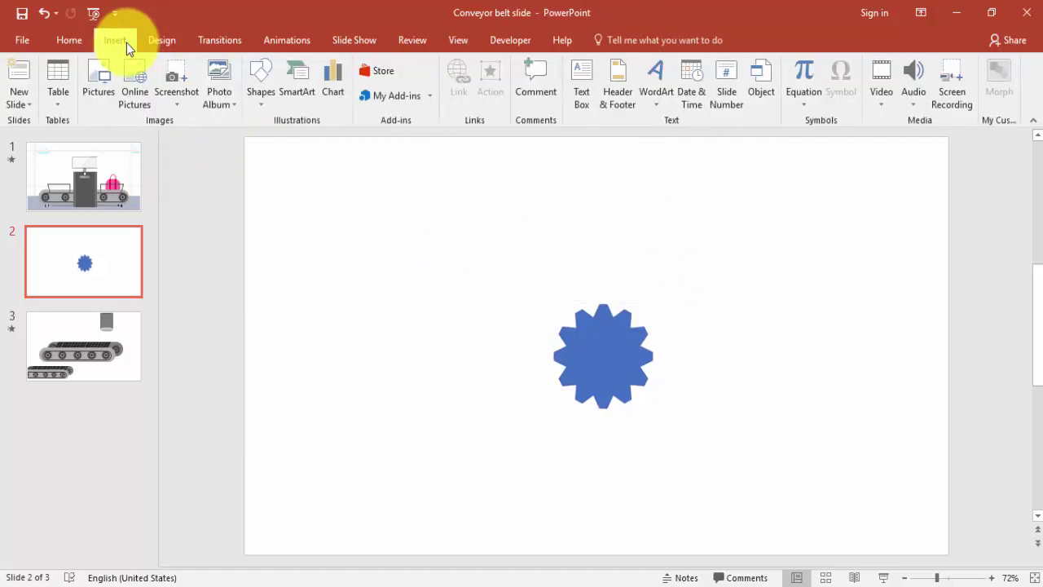
# - Draw an outline-free circle beside the gear on slide 2
pyautogui.click(93, 204)
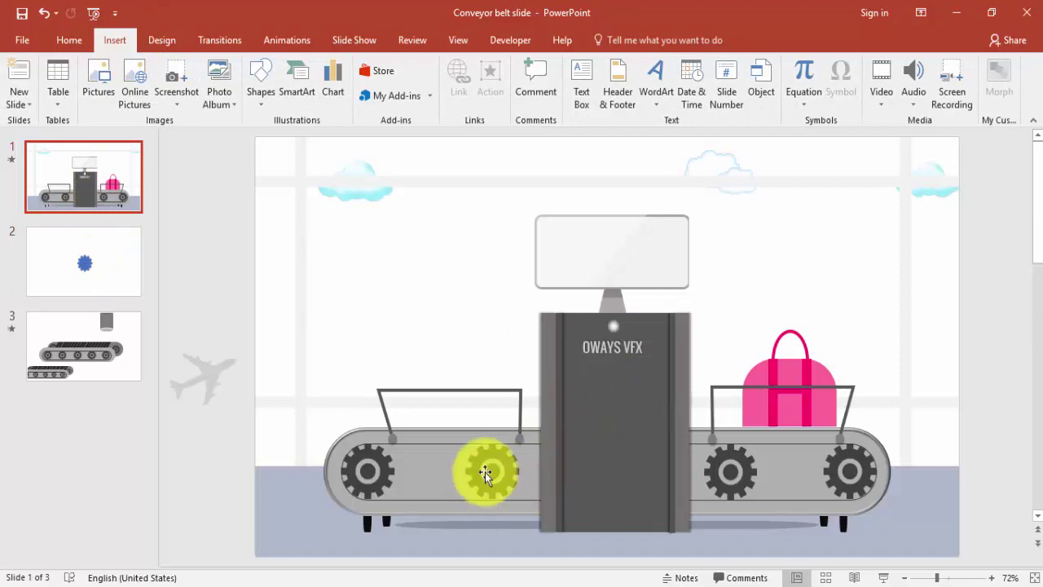
pyautogui.click(107, 283)
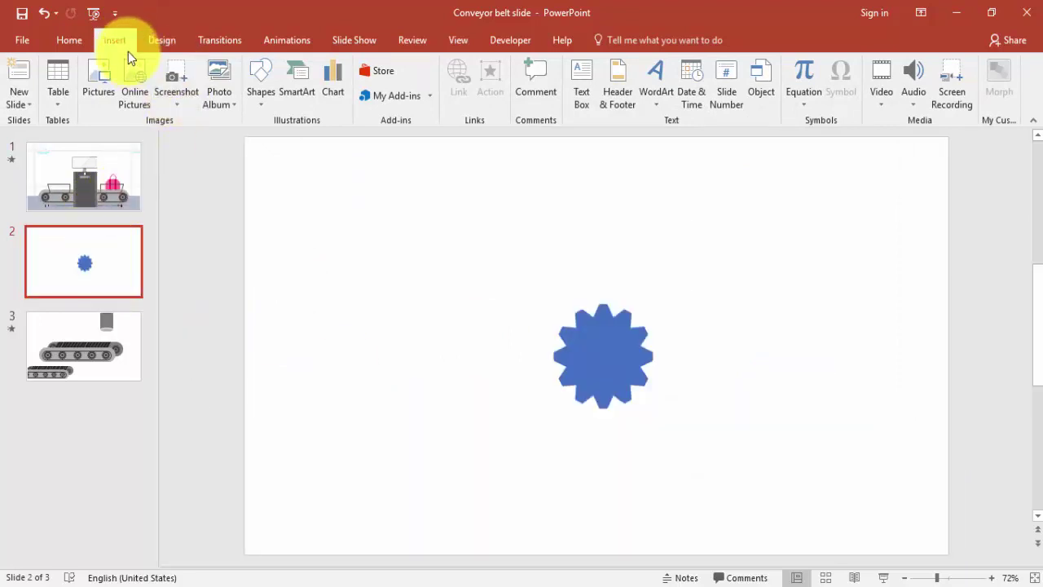
pyautogui.click(264, 102)
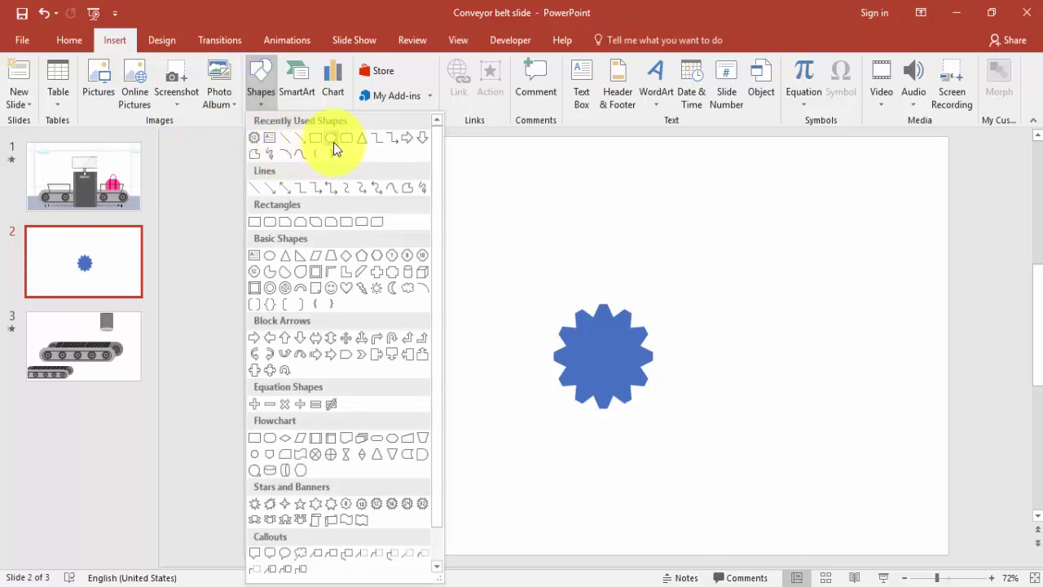
pyautogui.click(334, 142)
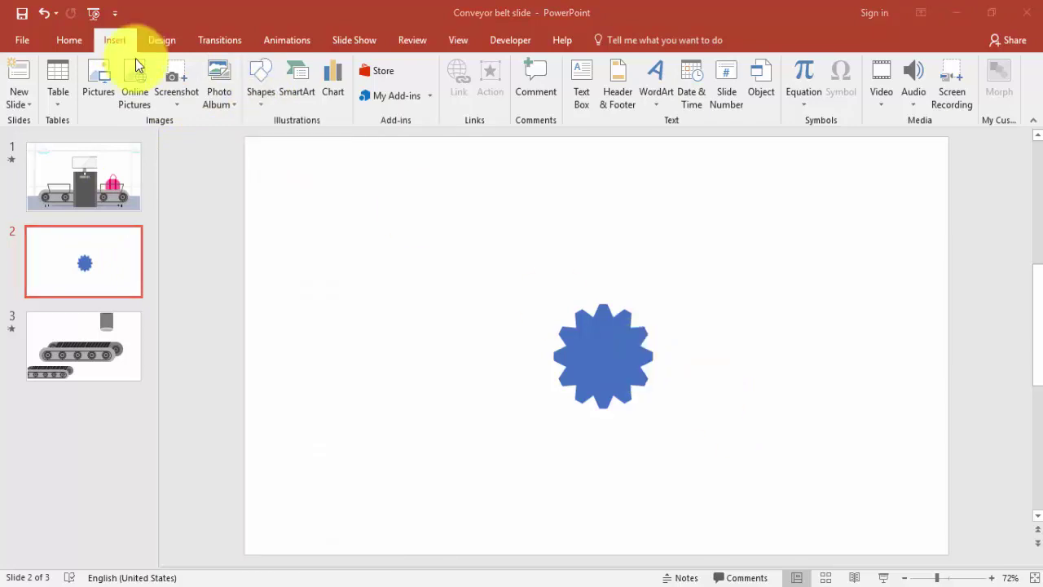
pyautogui.click(257, 106)
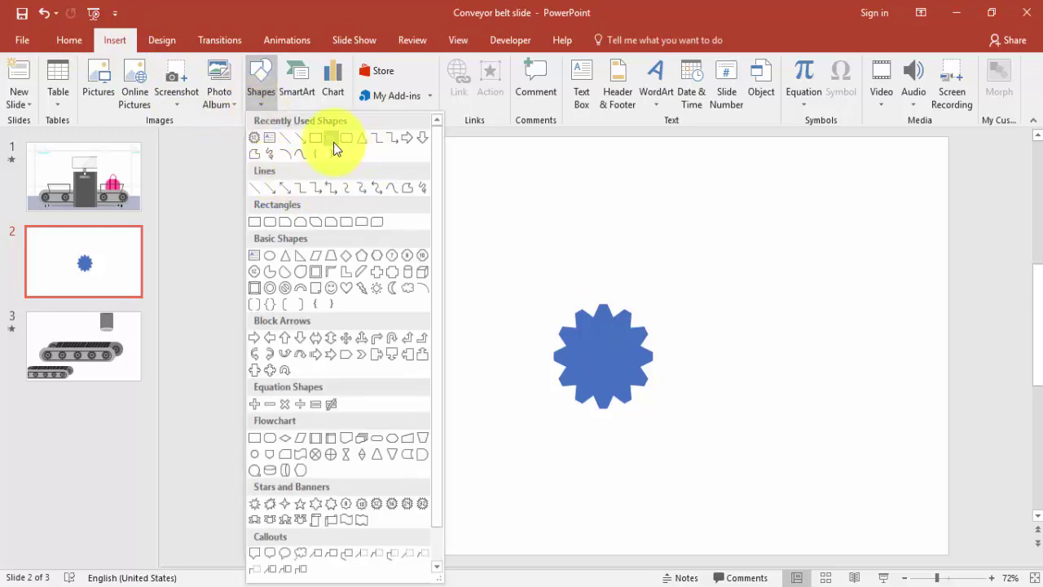
pyautogui.click(334, 145)
pyautogui.moveTo(471, 267); pyautogui.dragTo(524, 335)
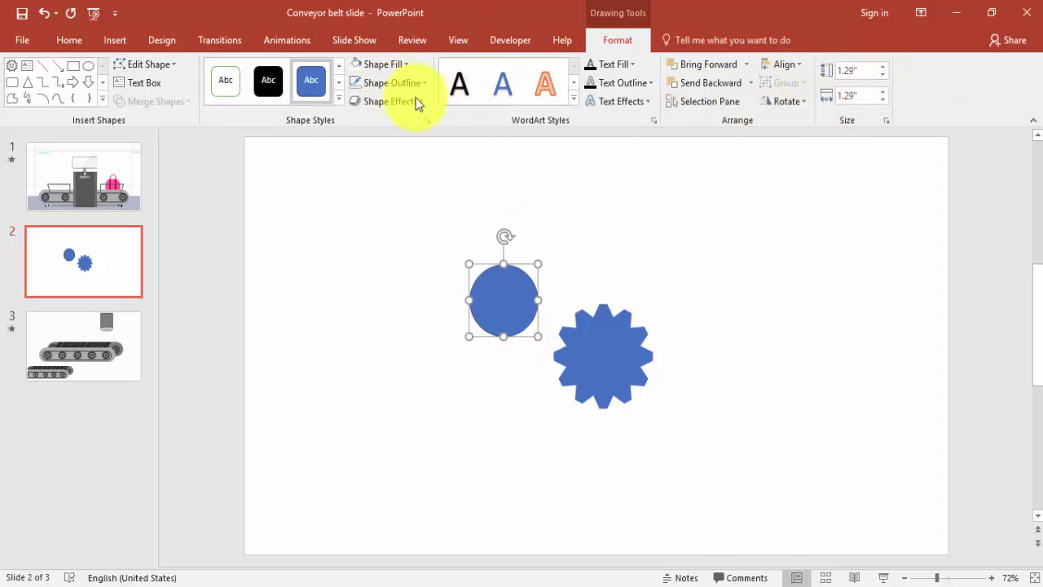
pyautogui.click(388, 84)
pyautogui.click(387, 222)
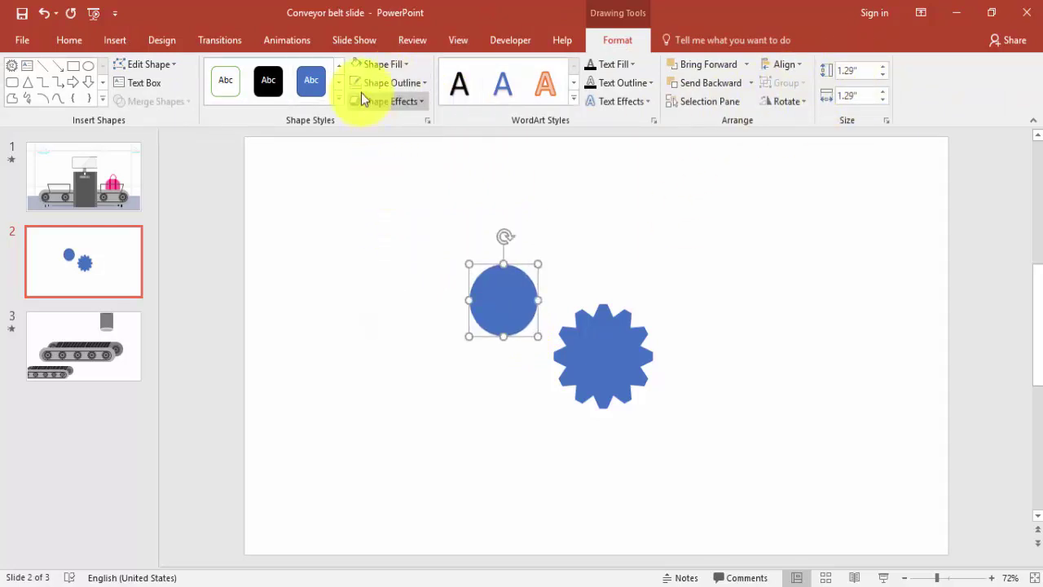
# - Centre the 1.29-inch circle on the gear with Align Center and Align Middle
pyautogui.moveTo(473, 287); pyautogui.dragTo(604, 349)
pyautogui.moveTo(485, 268); pyautogui.dragTo(762, 476)
pyautogui.click(771, 65)
pyautogui.click(792, 70)
pyautogui.click(792, 68)
pyautogui.click(830, 166)
pyautogui.click(803, 269)
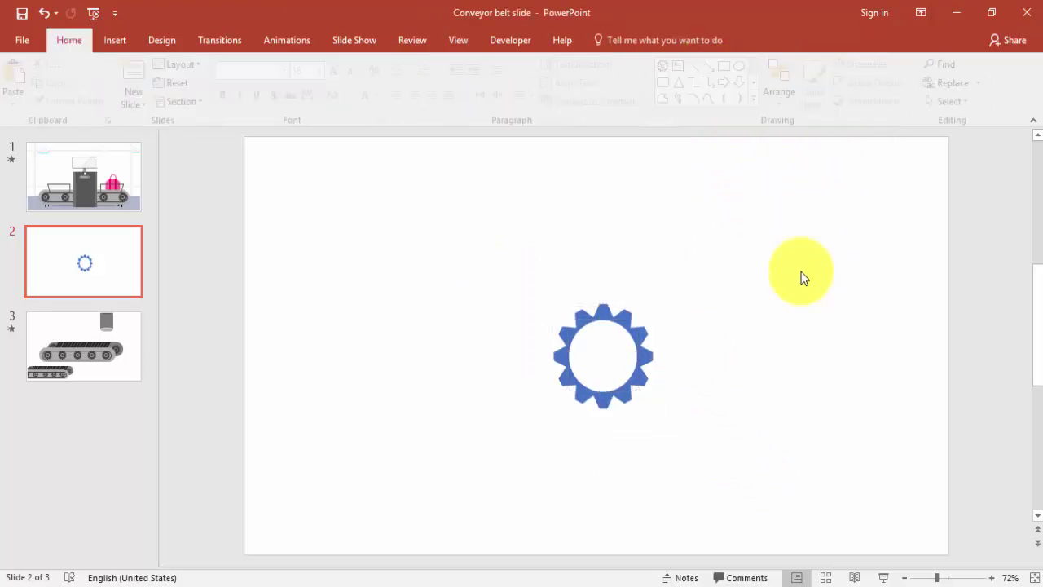
# - Duplicate the centre circle as a 0.62-inch hub and fill it grey
pyautogui.click(606, 361)
pyautogui.moveTo(624, 359)
pyautogui.mouseDown()
pyautogui.moveTo(633, 361)
pyautogui.moveTo(570, 337)
pyautogui.moveTo(621, 360)
pyautogui.moveTo(621, 372)
pyautogui.moveTo(606, 364)
pyautogui.moveTo(608, 349)
pyautogui.mouseUp()
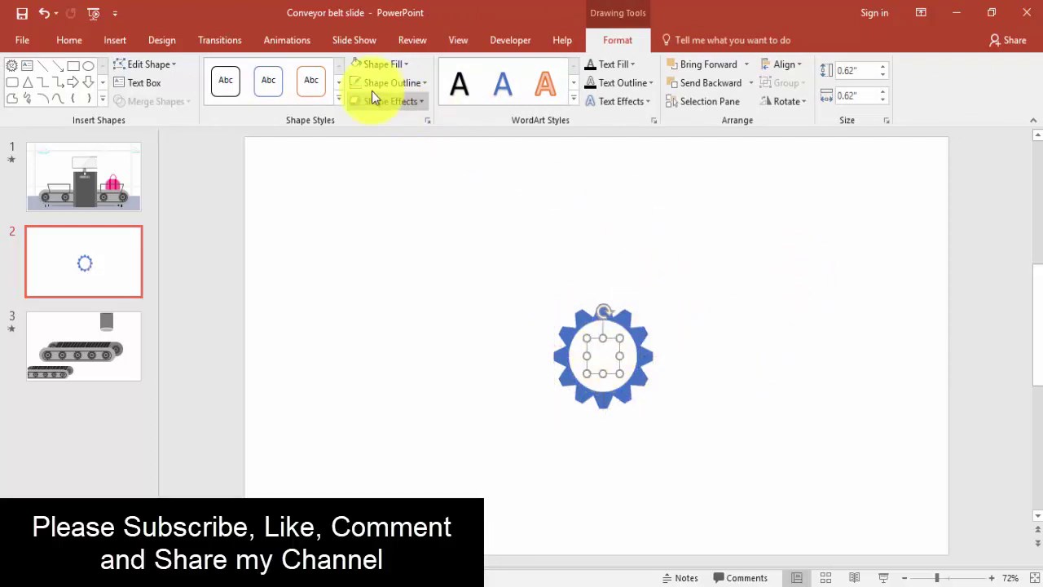
pyautogui.click(379, 64)
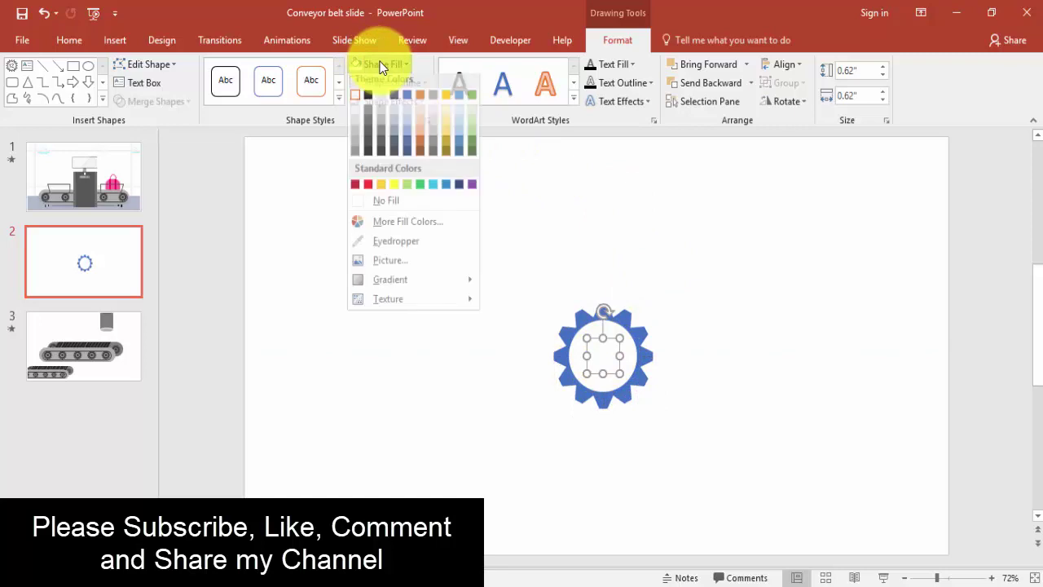
pyautogui.click(356, 151)
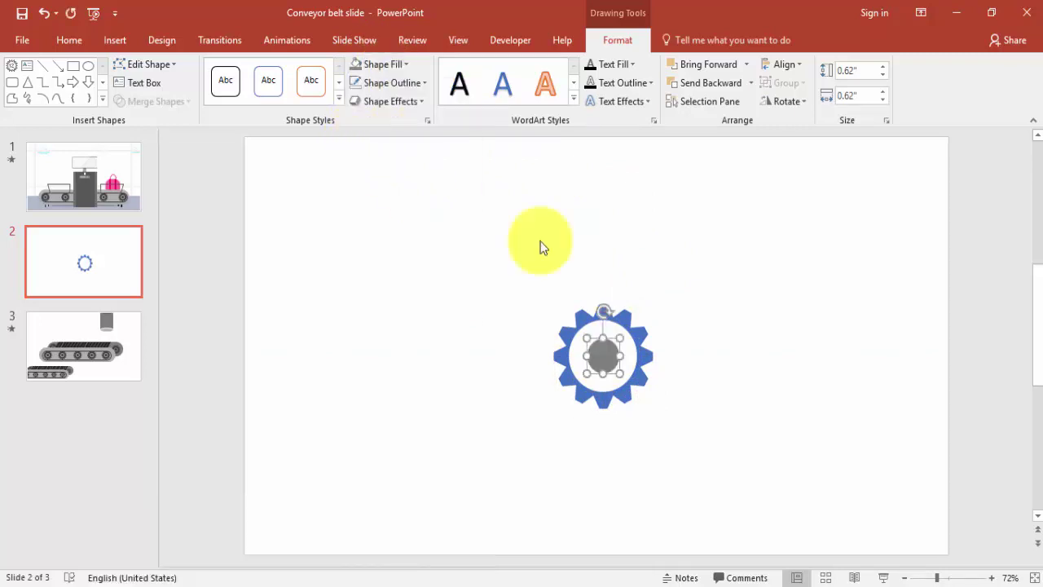
# - Centre the grey hub on the gear horizontally and vertically
pyautogui.moveTo(511, 297); pyautogui.dragTo(795, 453)
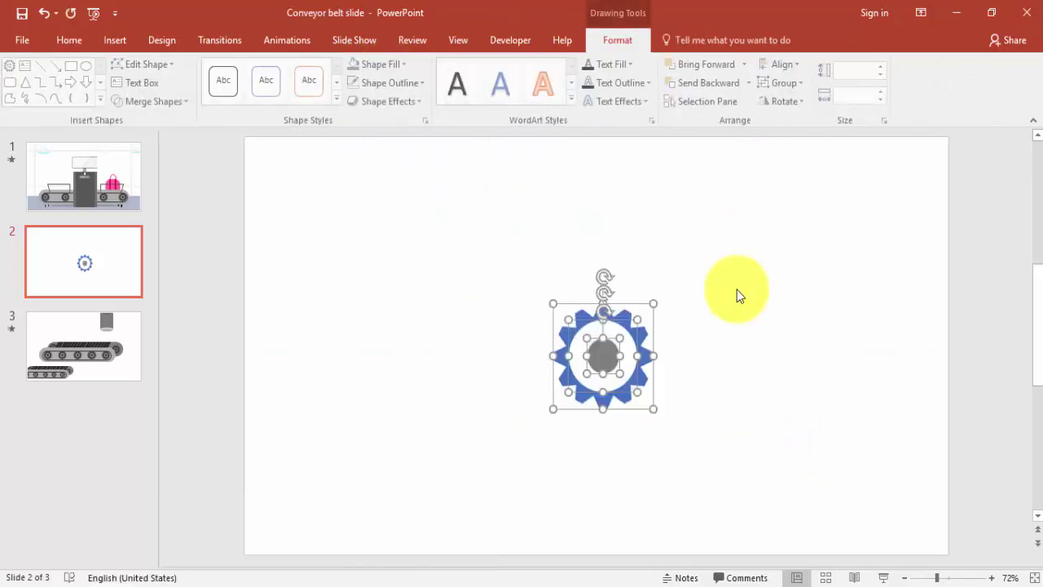
pyautogui.click(791, 67)
pyautogui.click(806, 105)
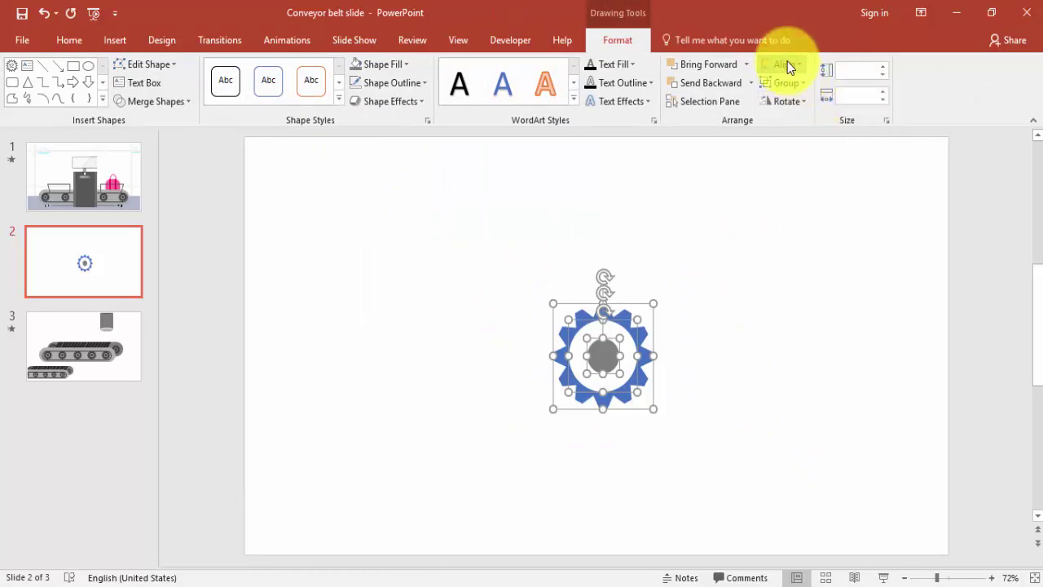
pyautogui.click(787, 63)
# - Finish centring the gear pieces and change the gear's fill to grey
pyautogui.click(818, 165)
pyautogui.click(775, 217)
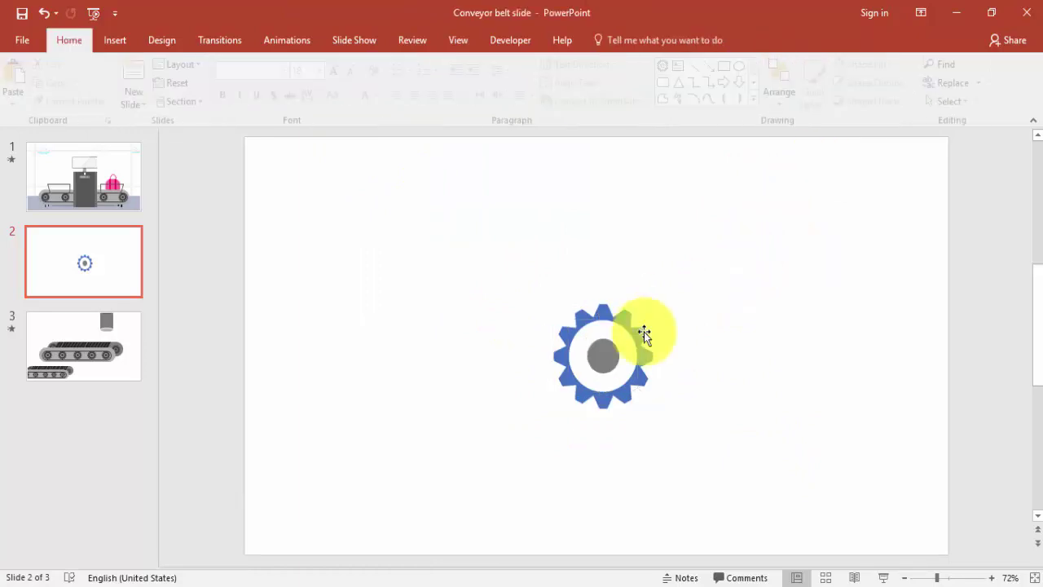
pyautogui.click(607, 314)
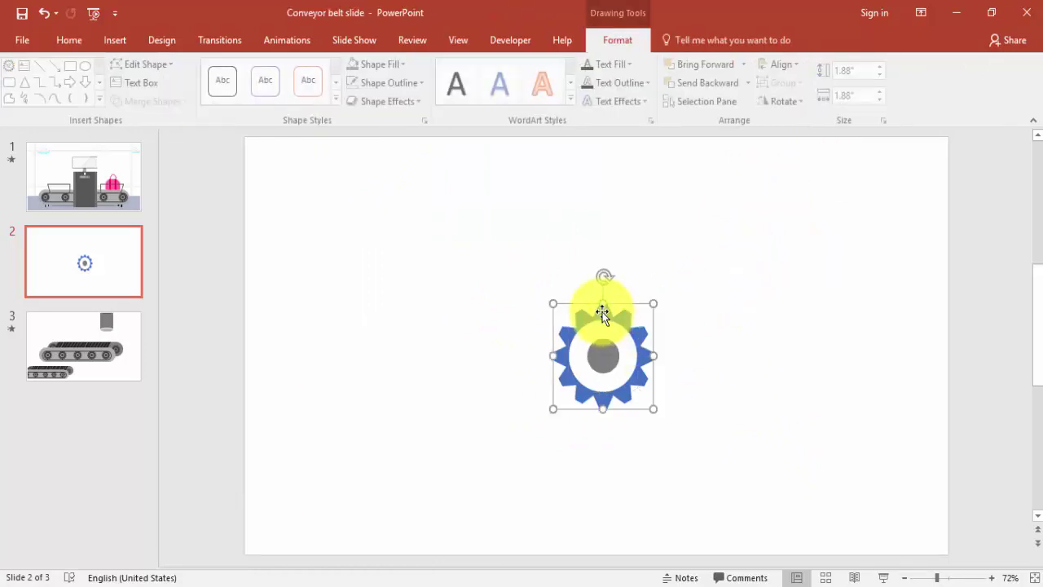
pyautogui.click(368, 69)
pyautogui.click(687, 310)
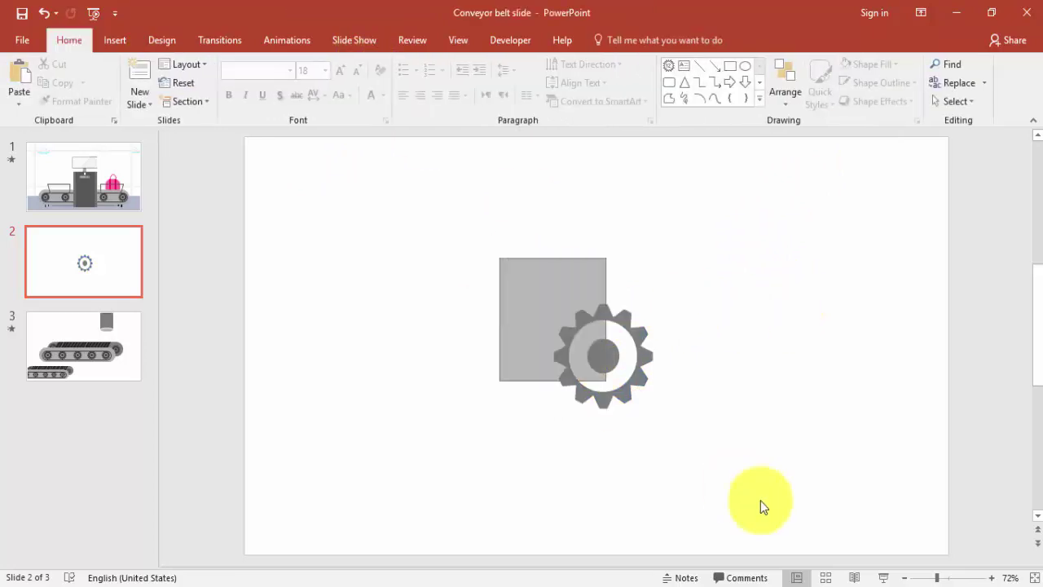
# - Fragment the overlapping gear pieces with Merge Shapes > Fragment
pyautogui.moveTo(760, 501); pyautogui.dragTo(768, 504)
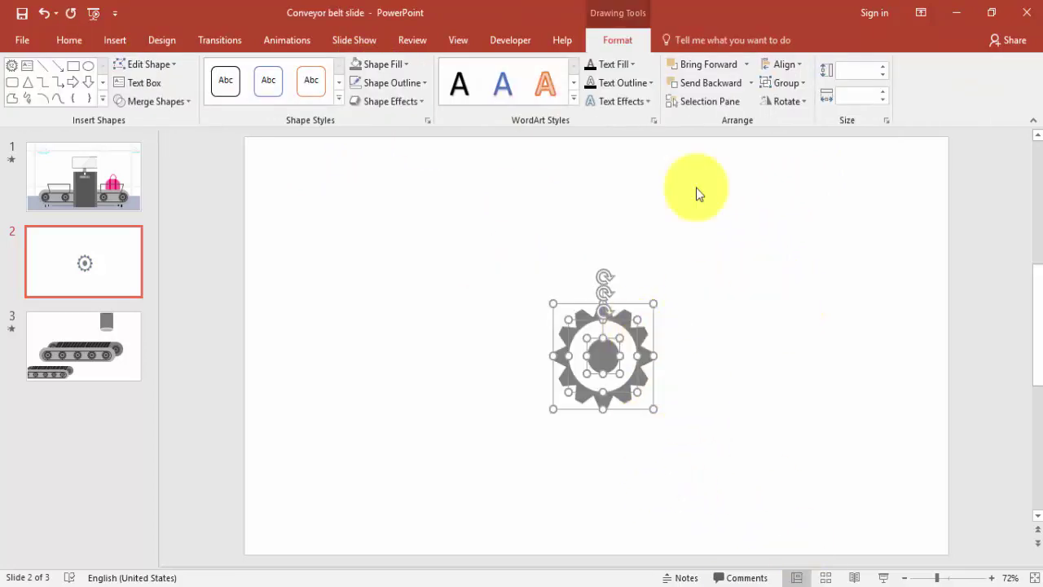
pyautogui.click(162, 102)
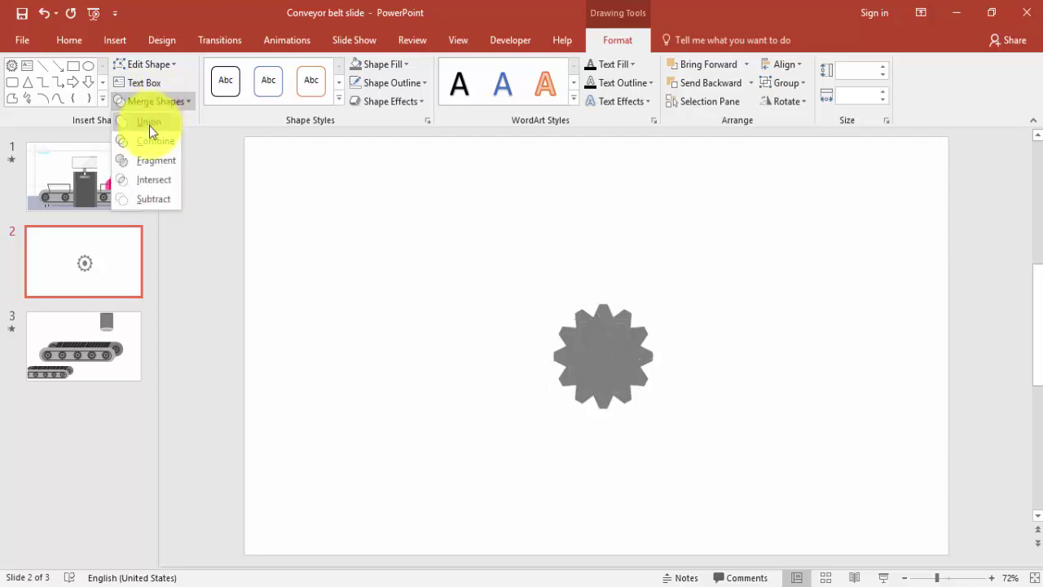
pyautogui.click(162, 161)
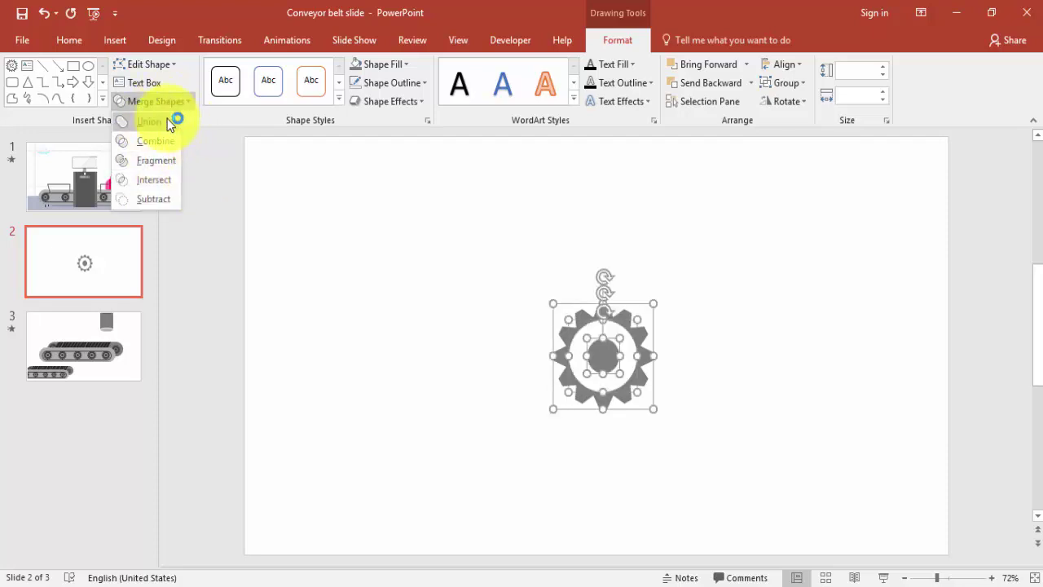
pyautogui.click(730, 305)
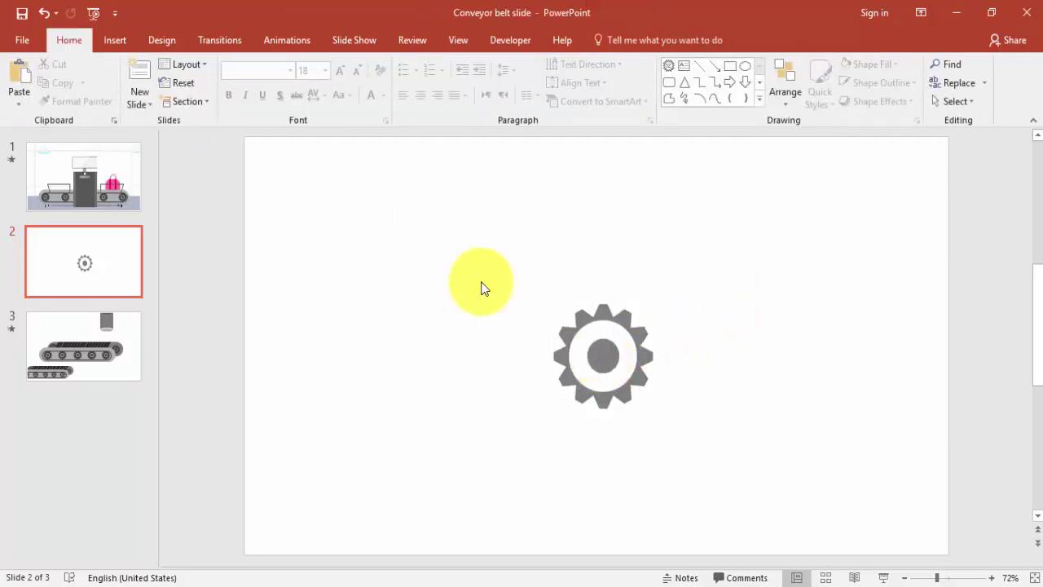
# - Group all the gear fragments into a single 1.88-inch gear object
pyautogui.moveTo(481, 287); pyautogui.dragTo(687, 418)
pyautogui.rightClick(622, 301)
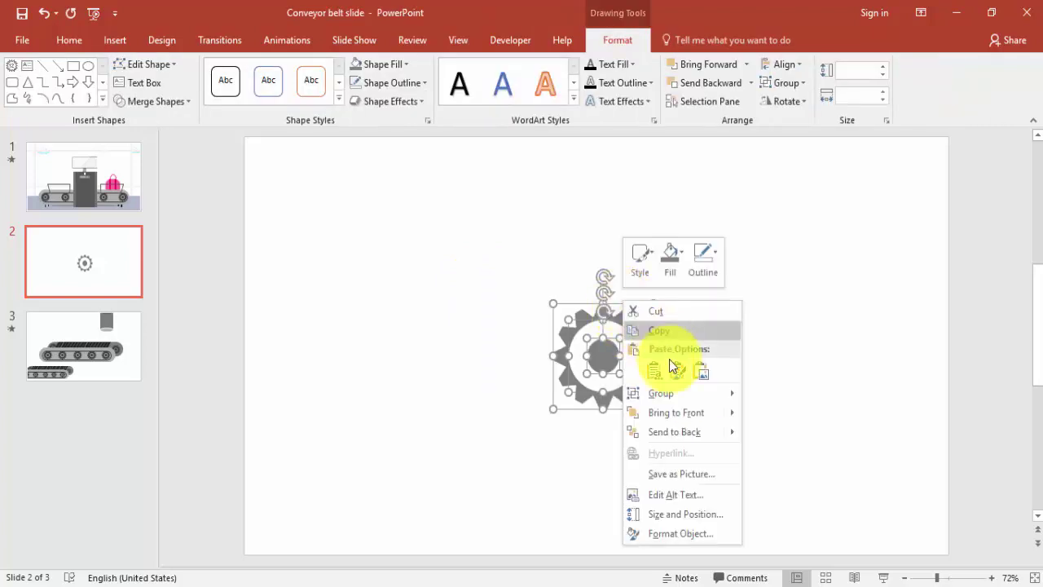
pyautogui.click(766, 393)
pyautogui.click(761, 381)
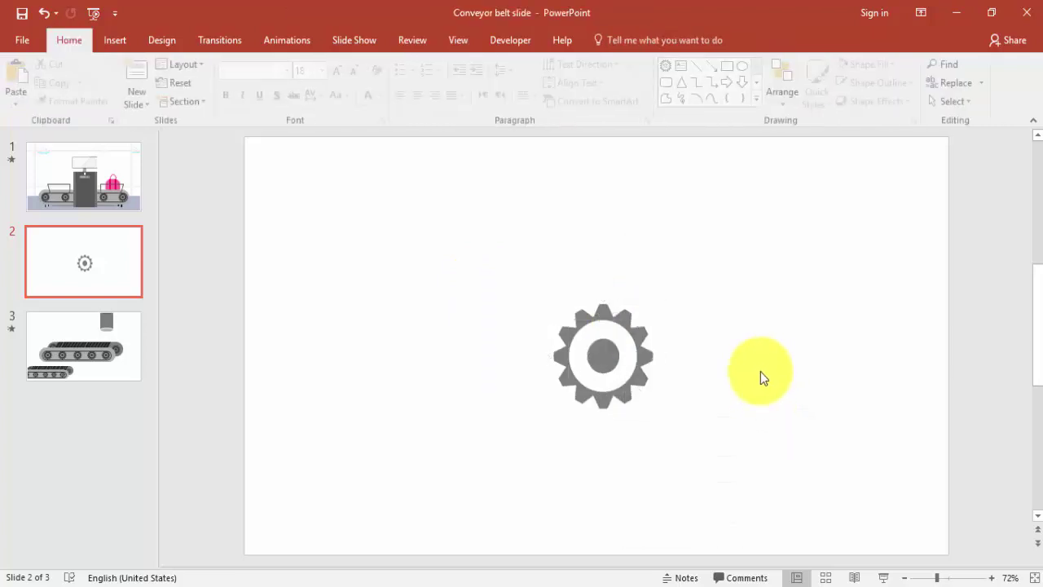
pyautogui.click(613, 324)
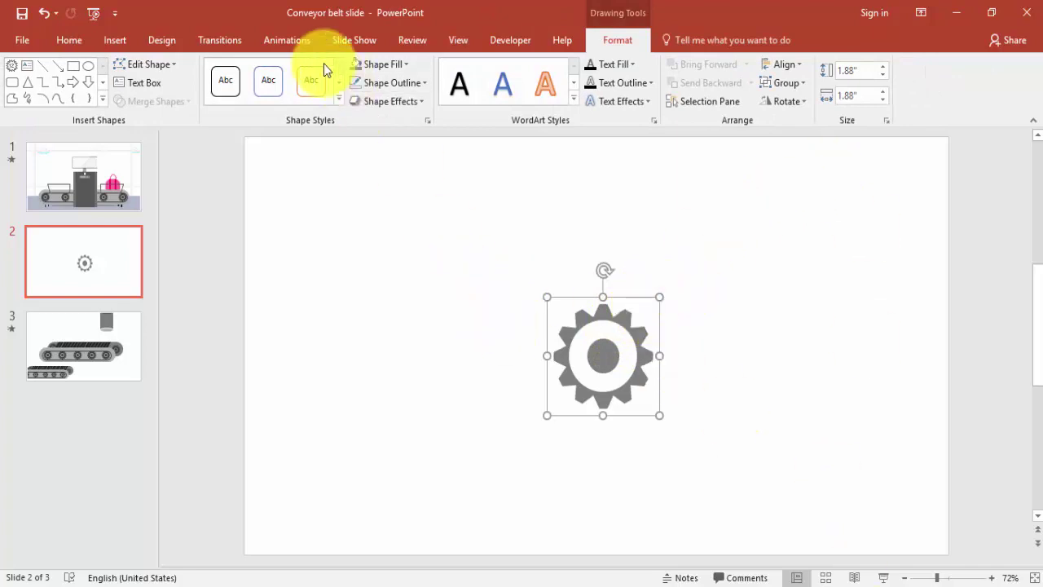
# - Apply a 2-second Spin animation to the grouped grey gear
pyautogui.click(297, 40)
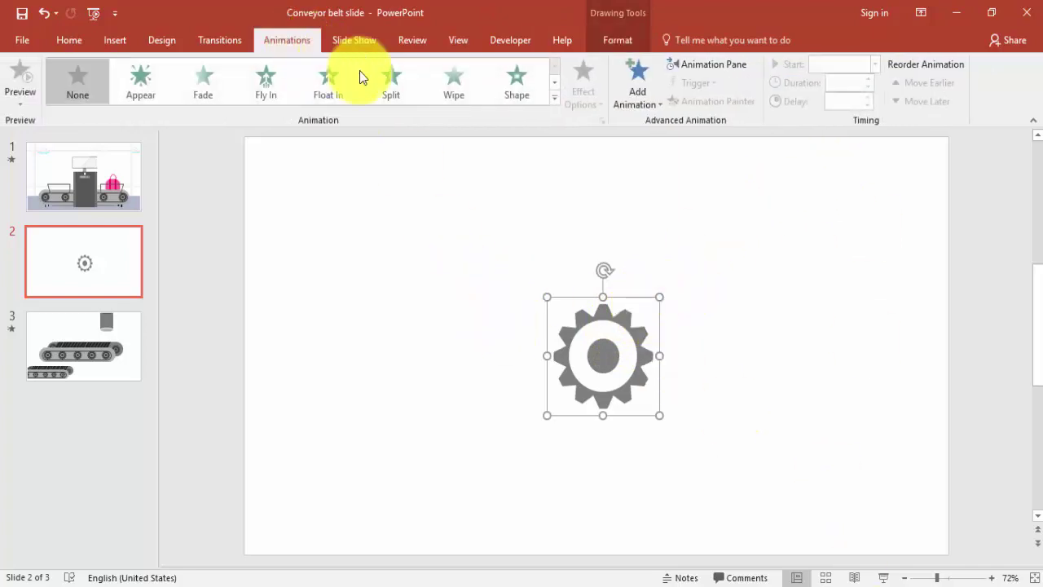
pyautogui.click(644, 105)
pyautogui.click(840, 306)
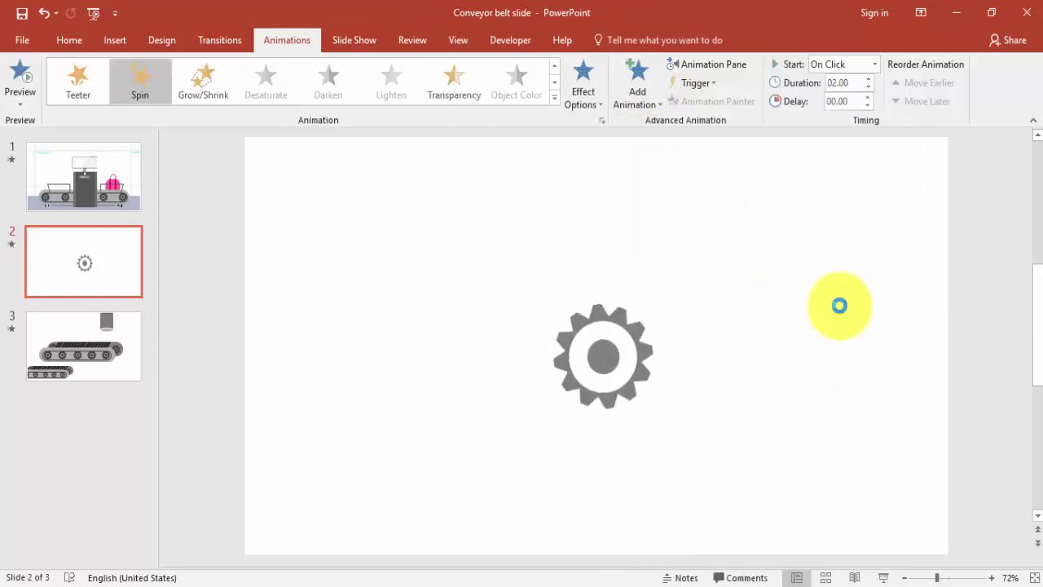
pyautogui.click(602, 361)
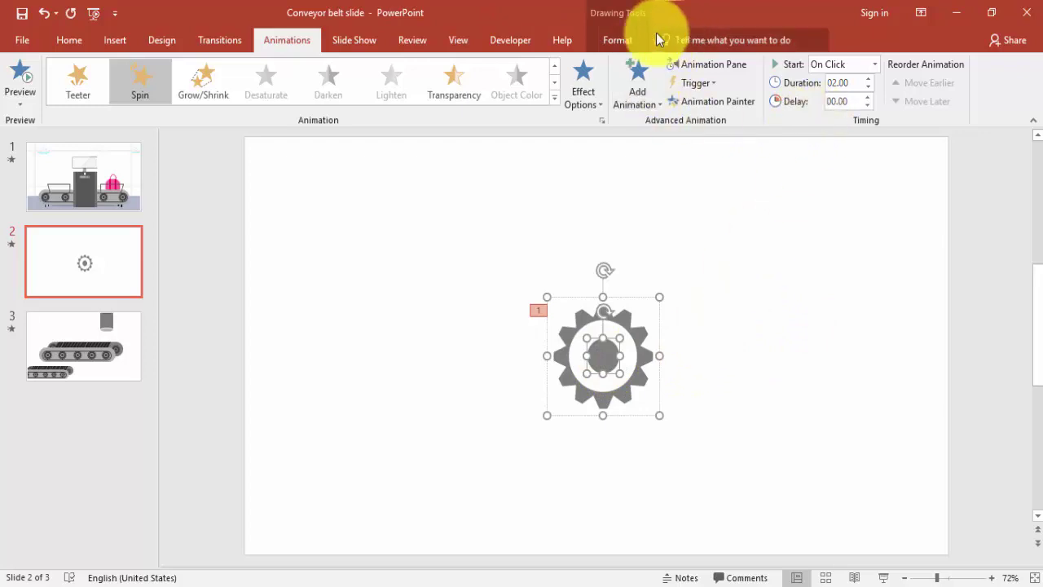
pyautogui.click(625, 35)
pyautogui.moveTo(488, 282); pyautogui.dragTo(718, 454)
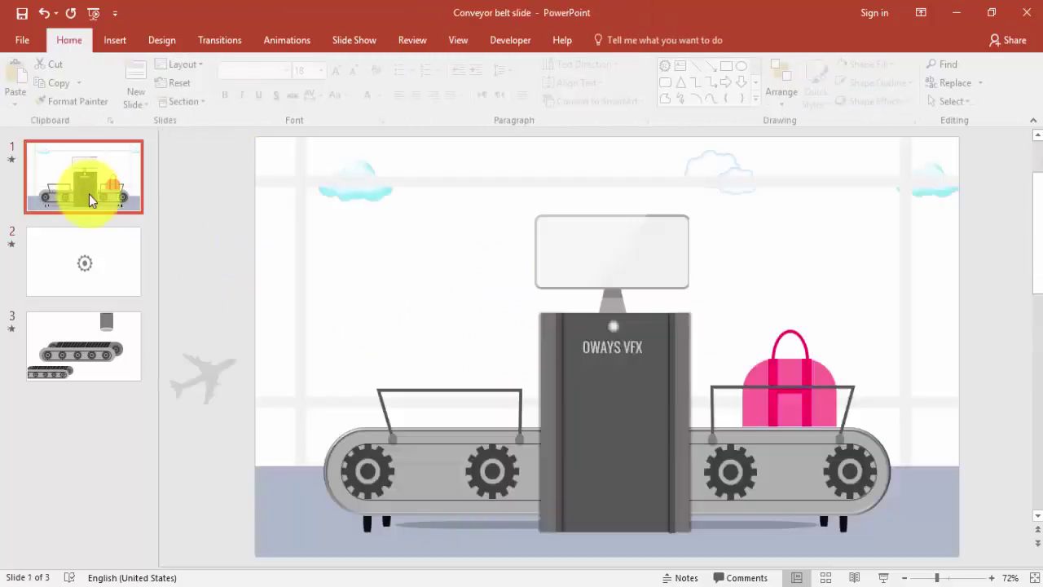
pyautogui.click(85, 196)
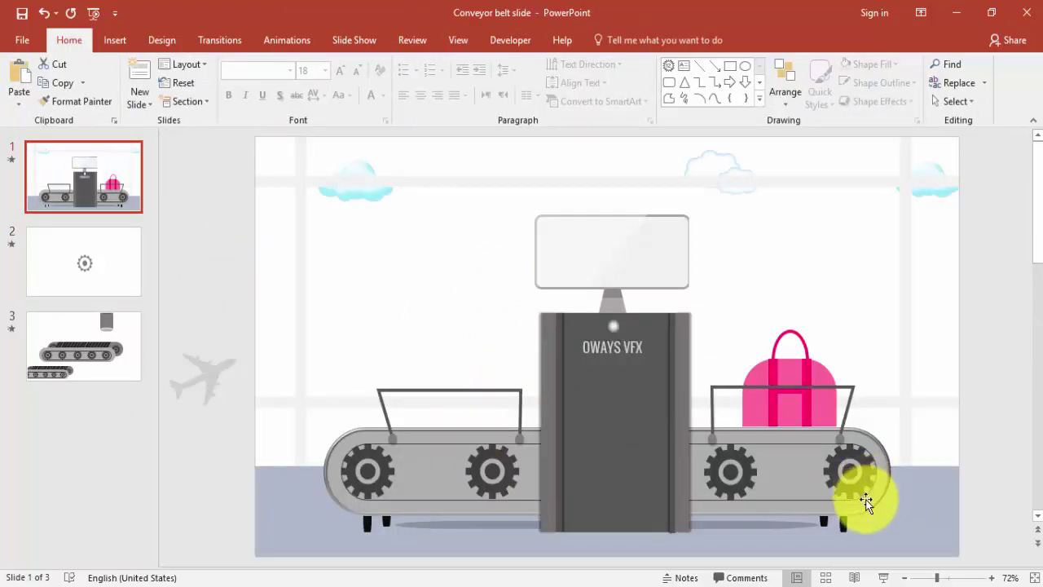
# - Move the grey gear from the centre to the bottom-right corner of slide 2
pyautogui.click(97, 276)
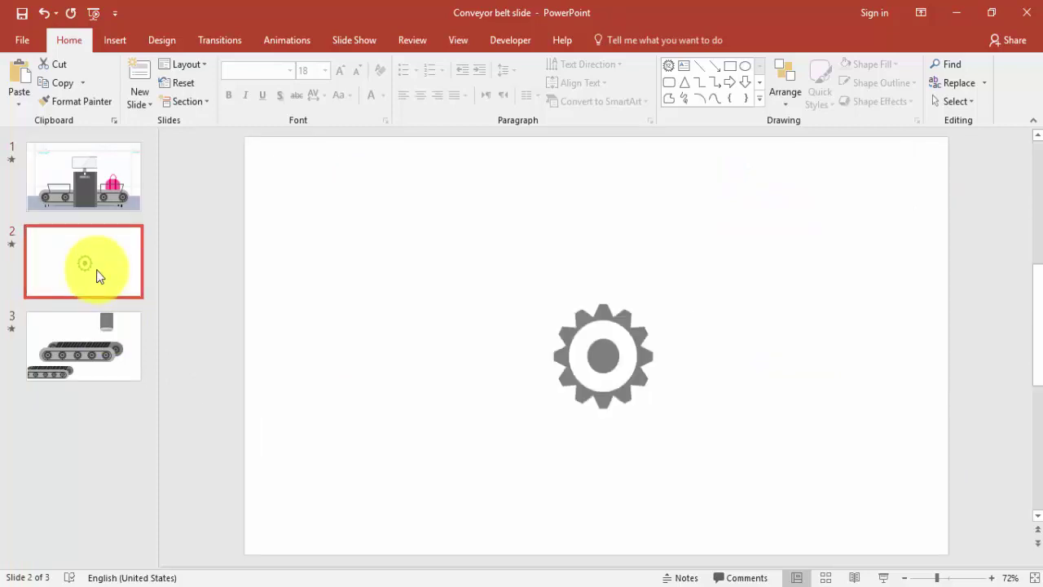
pyautogui.press('Up')
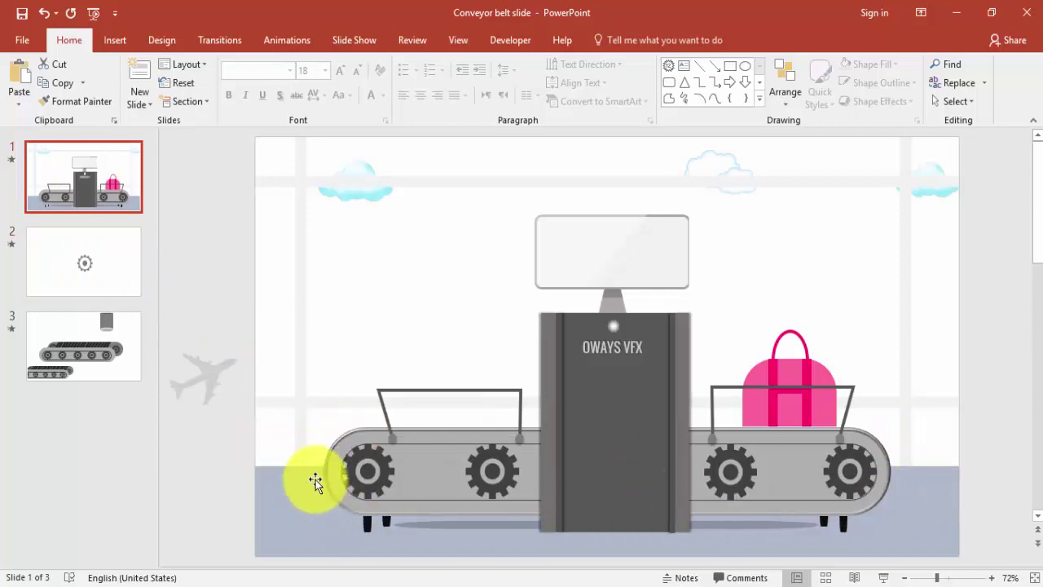
pyautogui.click(109, 275)
pyautogui.click(617, 359)
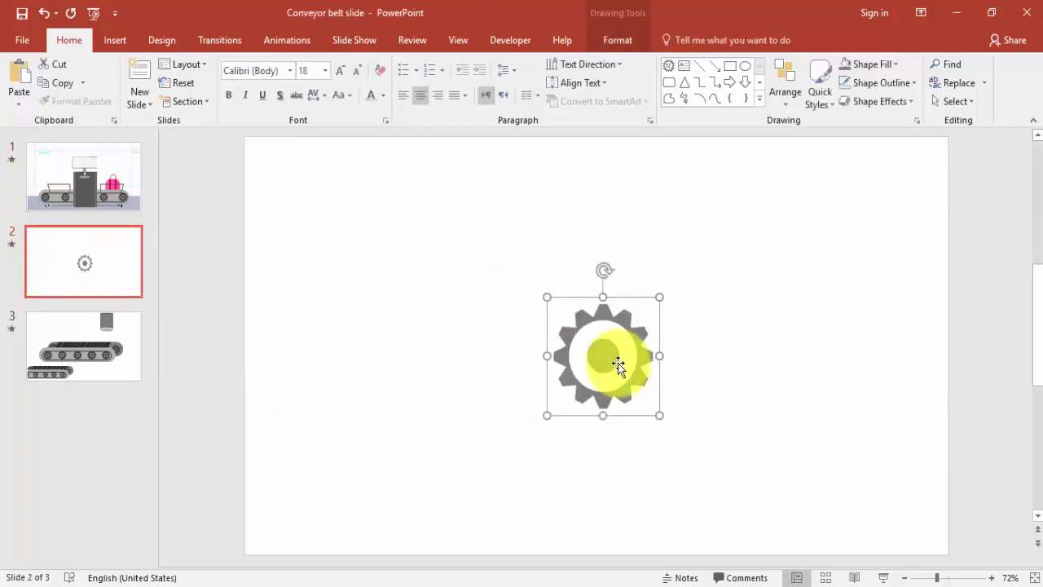
pyautogui.moveTo(629, 328); pyautogui.dragTo(889, 454)
pyautogui.click(383, 268)
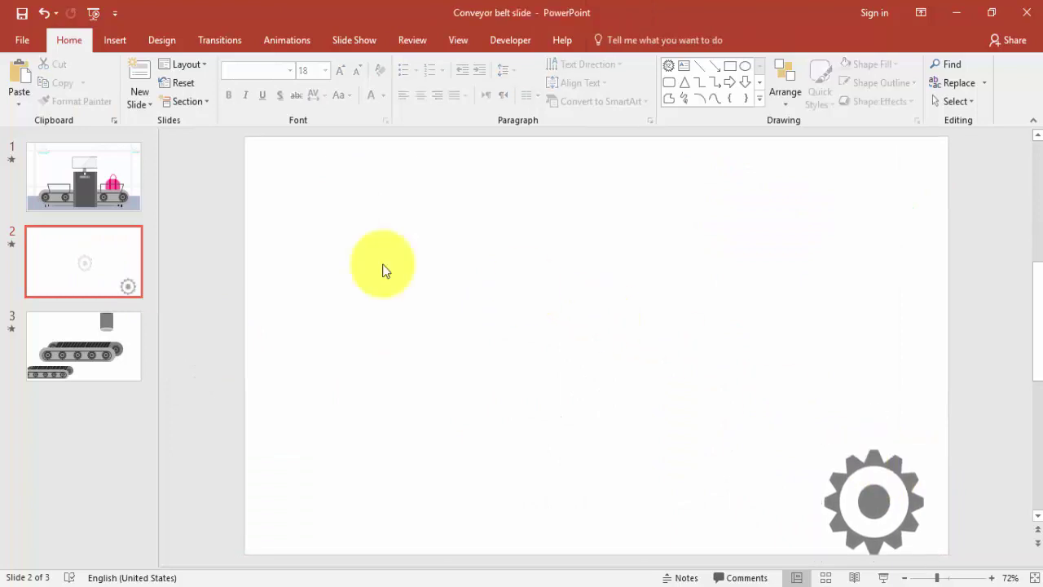
pyautogui.click(115, 40)
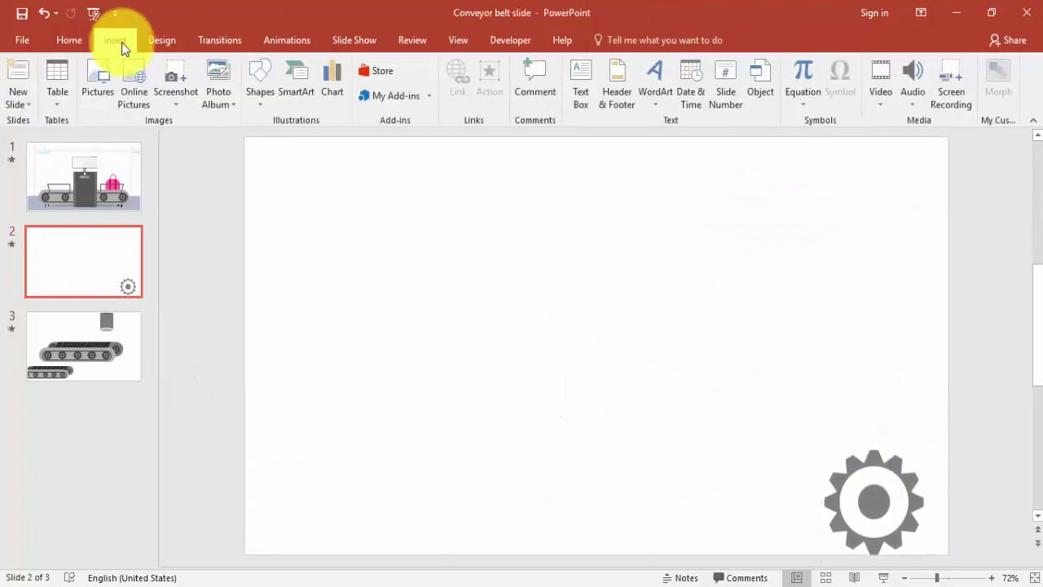
# - Draw a fully rounded 1.53-by-9.33-inch pill bar above the gear
pyautogui.click(260, 99)
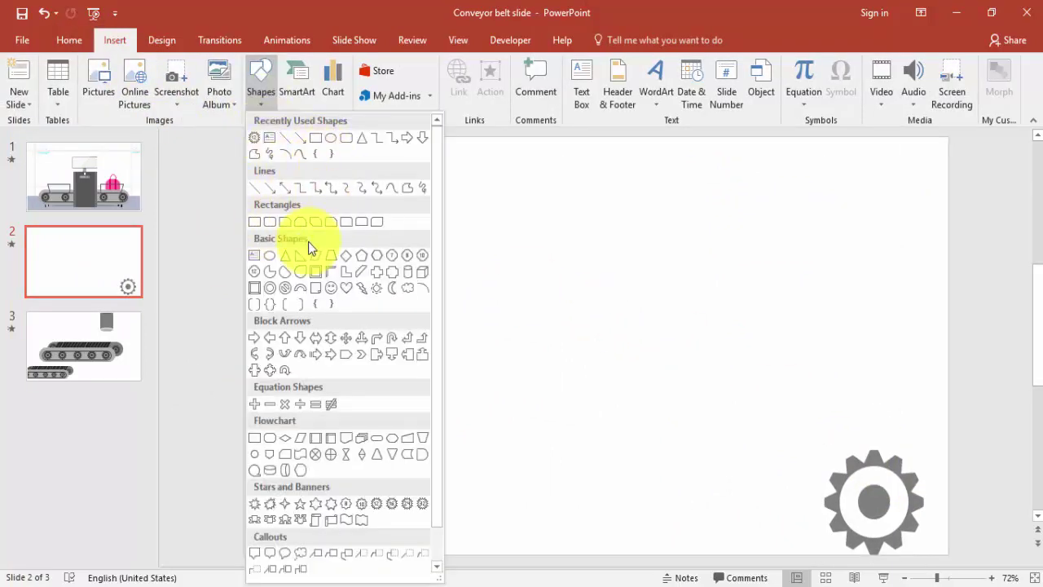
pyautogui.click(270, 222)
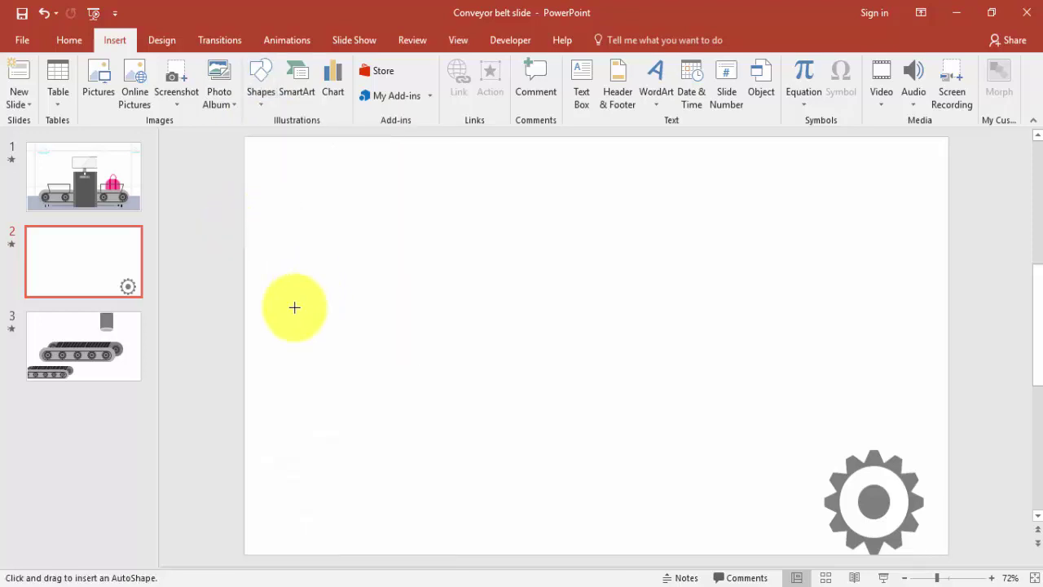
pyautogui.moveTo(348, 346); pyautogui.dragTo(841, 451)
pyautogui.moveTo(364, 343); pyautogui.dragTo(457, 353)
pyautogui.moveTo(640, 403)
pyautogui.mouseDown()
pyautogui.moveTo(628, 391)
pyautogui.moveTo(653, 386)
pyautogui.moveTo(644, 394)
pyautogui.mouseUp()
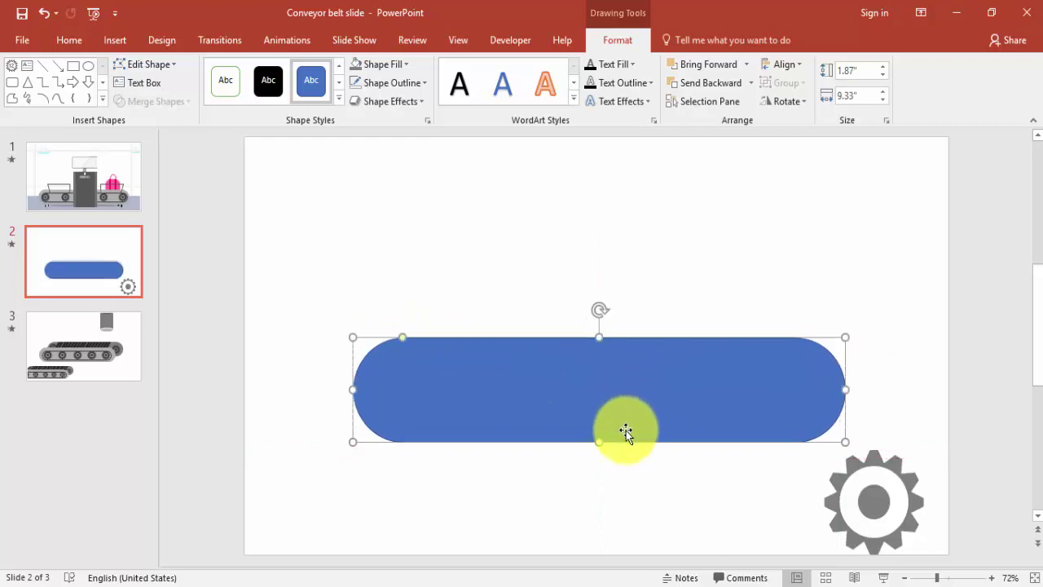
pyautogui.moveTo(596, 441); pyautogui.dragTo(593, 423)
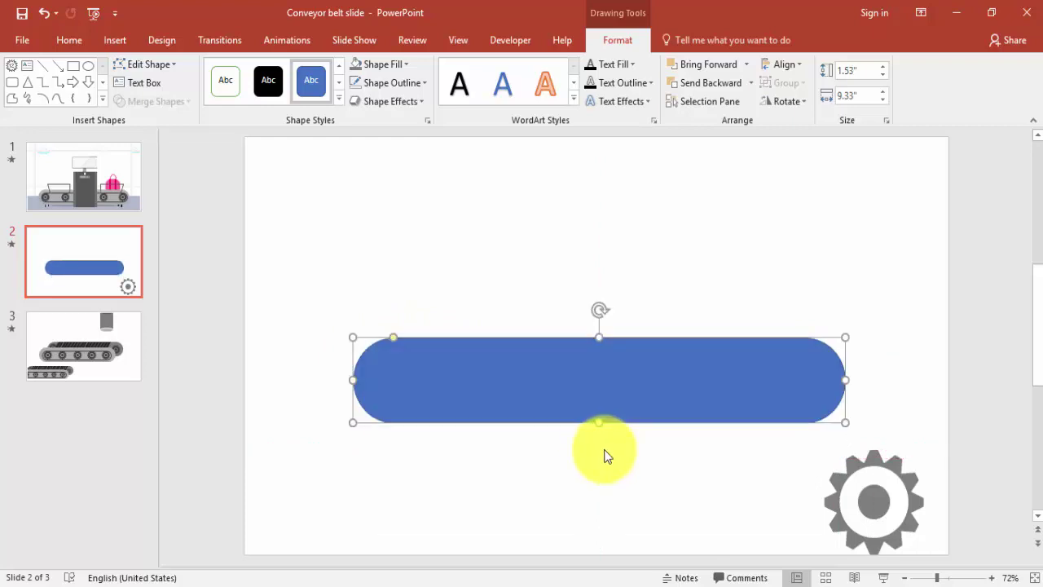
pyautogui.click(600, 457)
pyautogui.click(628, 384)
# - Fill the pill bar grey
pyautogui.click(383, 82)
pyautogui.click(377, 65)
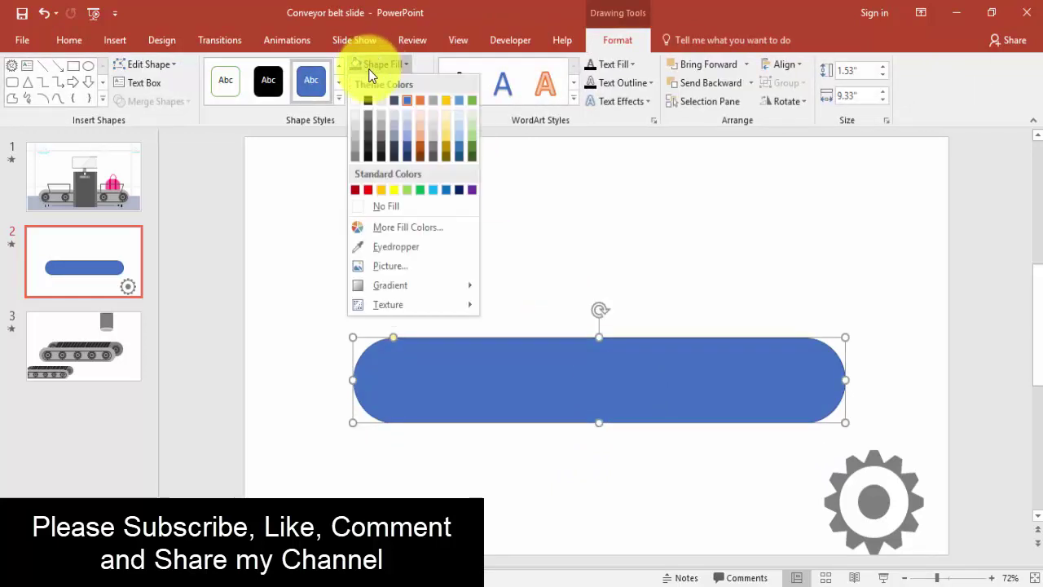
pyautogui.click(357, 158)
pyautogui.click(624, 227)
pyautogui.click(597, 373)
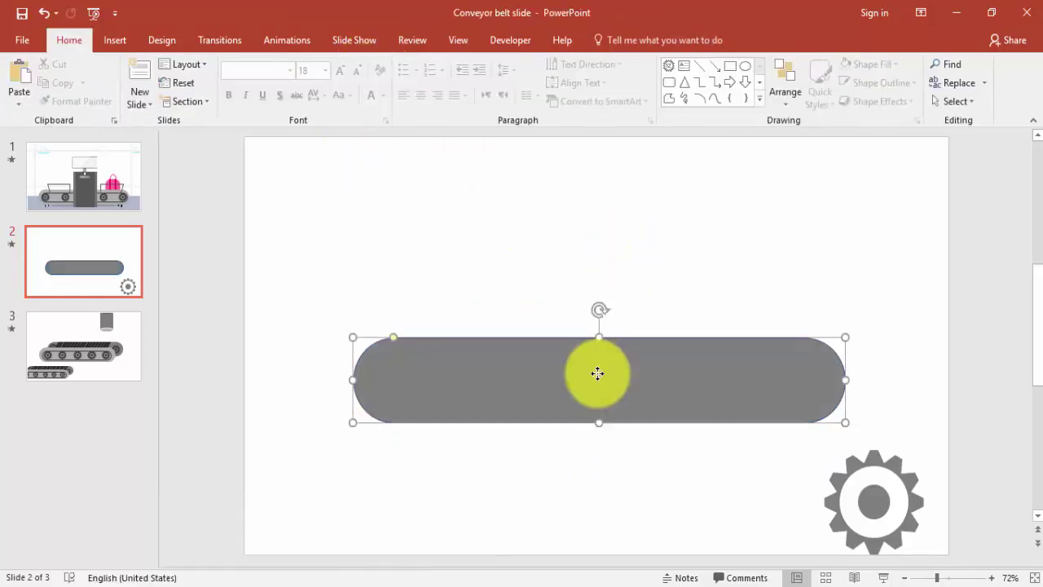
pyautogui.rightClick(598, 374)
pyautogui.click(663, 361)
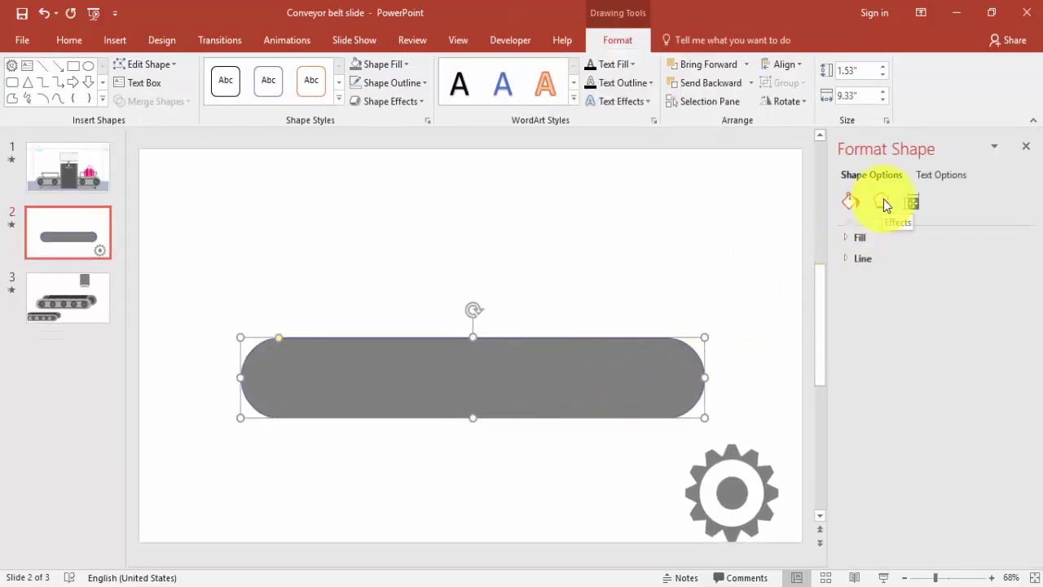
# - Apply a Top bevel preset to the grey bar under Effects > 3-D Format
pyautogui.click(885, 204)
pyautogui.click(846, 323)
pyautogui.click(891, 375)
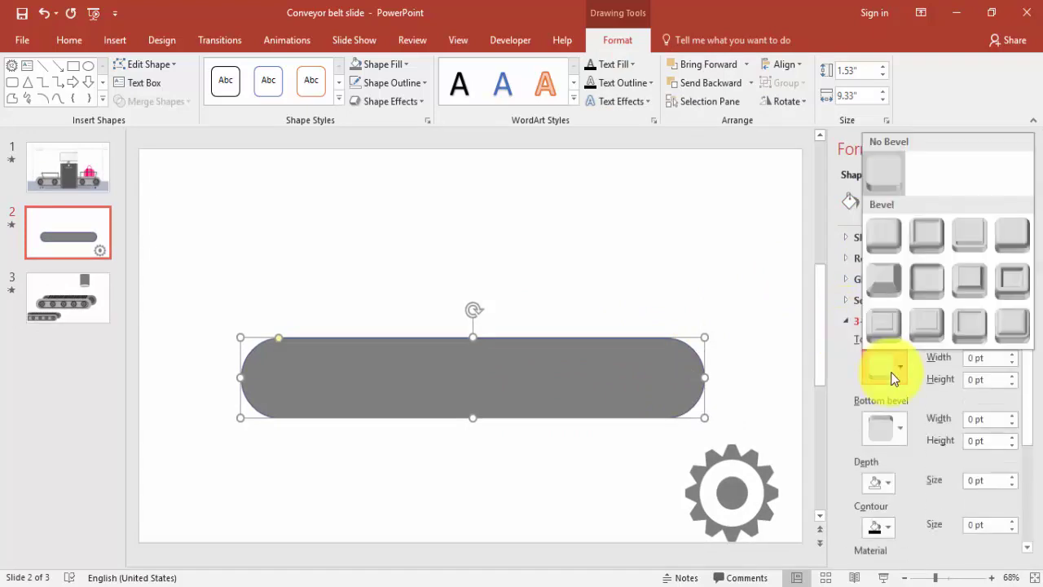
pyautogui.click(922, 239)
pyautogui.click(600, 285)
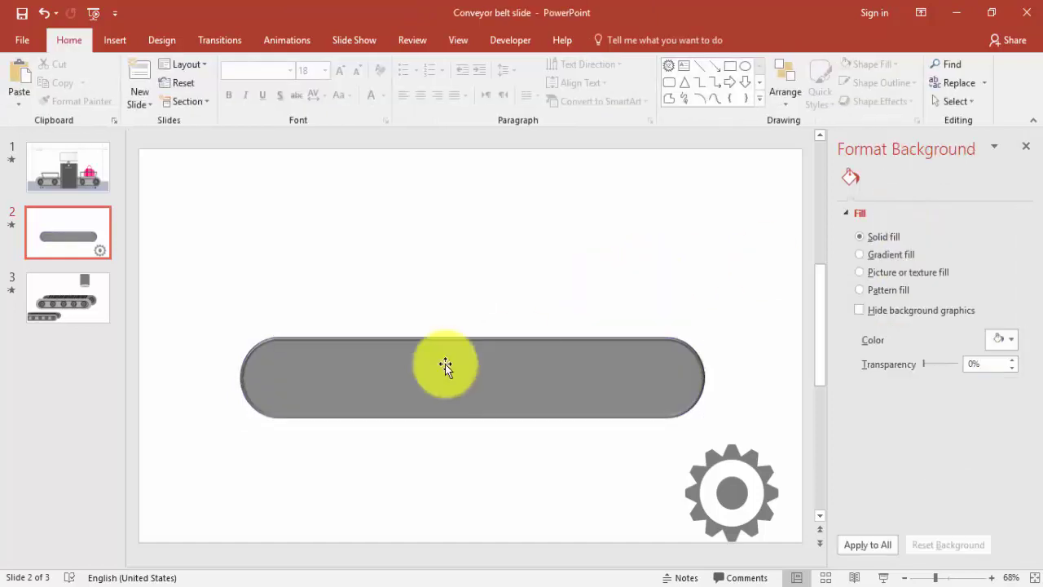